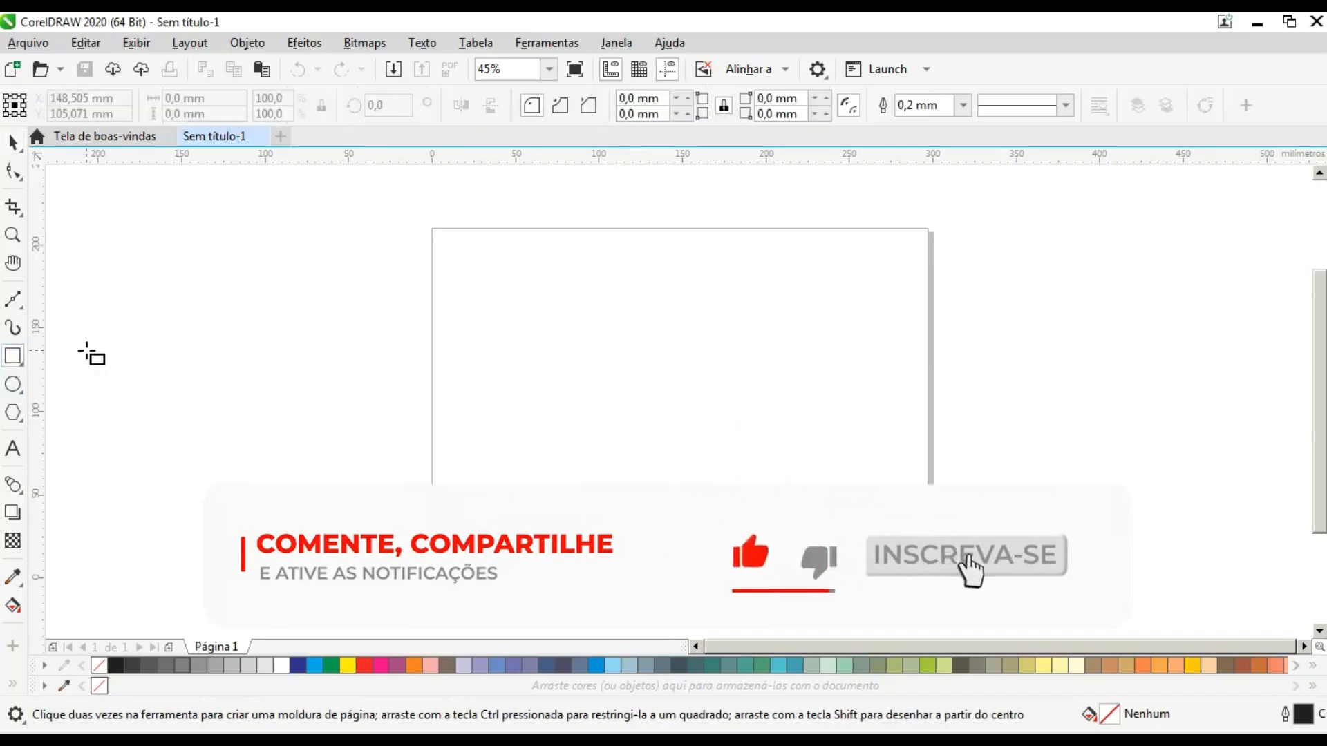
- Draw a square about 34.7 mm per side in the upper half of the page
{"action": "scroll", "coordinate": [663, 294], "scroll_direction": "up", "scroll_amount": 2}
{"action": "left_click_drag", "start_coordinate": [453, 278], "coordinate": [580, 406]}
{"action": "left_click", "coordinate": [13, 143]}
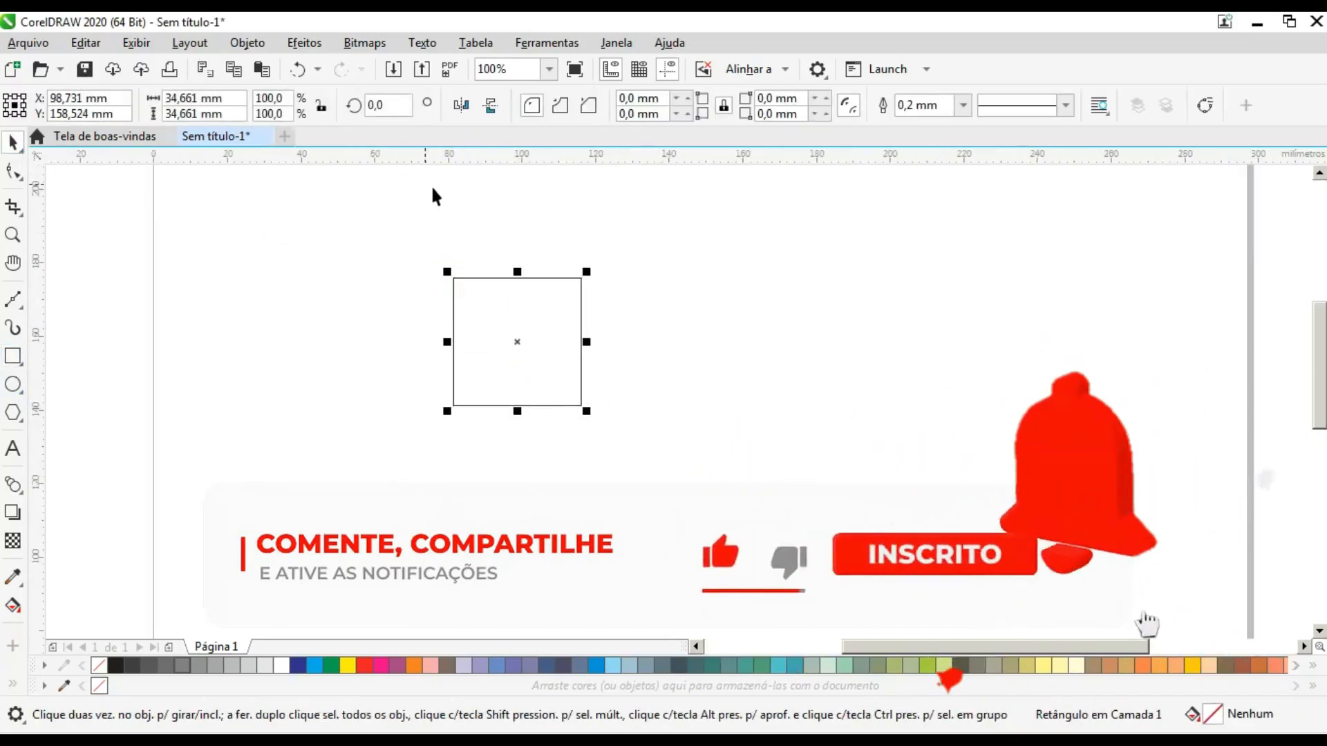
- Create two progressively smaller concentric copies of the square, the innermost about 13.2 mm per side, and deselect
{"action": "left_click_drag", "start_coordinate": [586, 272], "coordinate": [550, 290]}
{"action": "scroll", "coordinate": [577, 287], "scroll_direction": "up", "scroll_amount": 2}
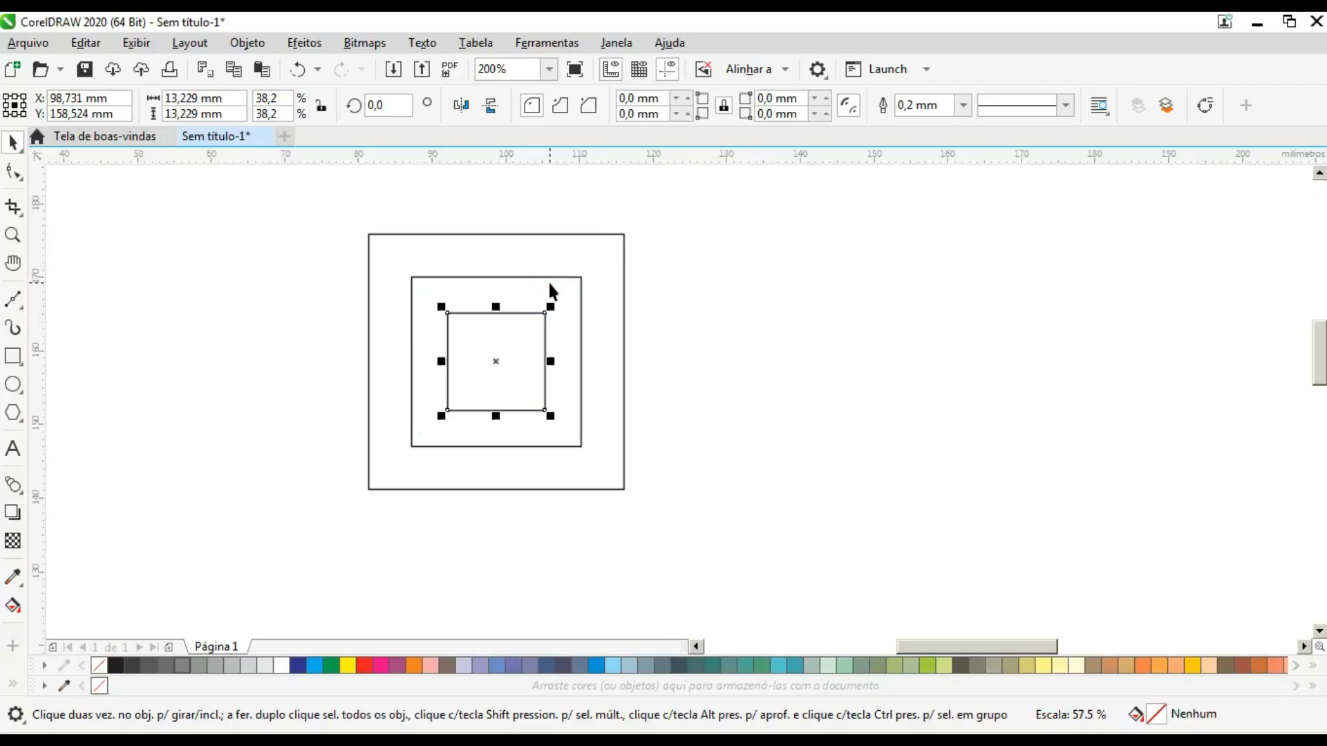
{"action": "left_click", "coordinate": [690, 296]}
{"action": "left_click_drag", "start_coordinate": [710, 471], "coordinate": [711, 473]}
{"action": "left_click", "coordinate": [766, 559]}
- Create filled shapes from the outer ring and the innermost square using Smart Fill
{"action": "left_click", "coordinate": [13, 684]}
{"action": "left_click", "coordinate": [44, 608]}
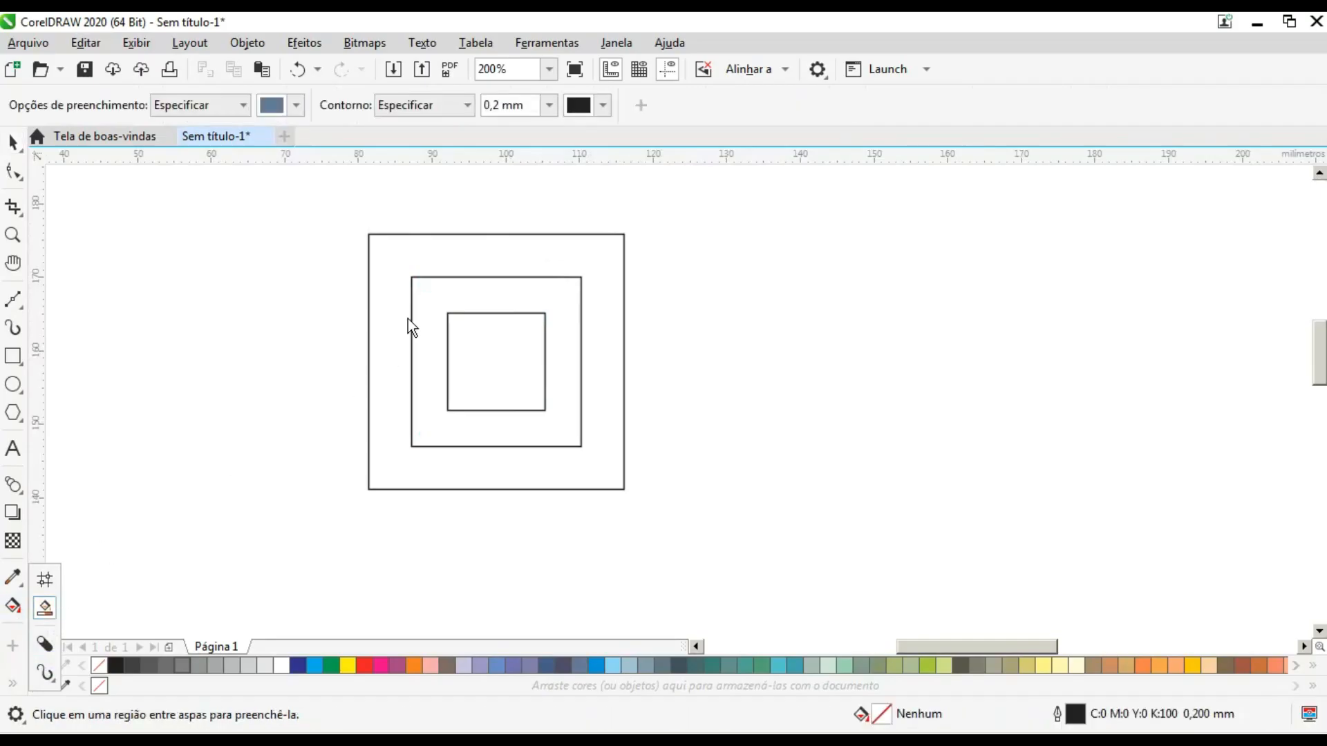
{"action": "left_click", "coordinate": [442, 255]}
{"action": "left_click", "coordinate": [505, 351]}
- Move the filled ring and inner square away from the outlines and delete the three original squares
{"action": "left_click", "coordinate": [12, 143]}
{"action": "left_click", "coordinate": [387, 250]}
{"action": "left_click", "coordinate": [517, 356]}
{"action": "left_click_drag", "start_coordinate": [520, 362], "coordinate": [918, 405]}
{"action": "left_click_drag", "start_coordinate": [326, 209], "coordinate": [684, 528]}
{"action": "key", "text": "Delete"}
- Scale the filled ring and inner square together to about 21.2 mm wide and move them back to the original squares' area
{"action": "left_click_drag", "start_coordinate": [720, 235], "coordinate": [1117, 607]}
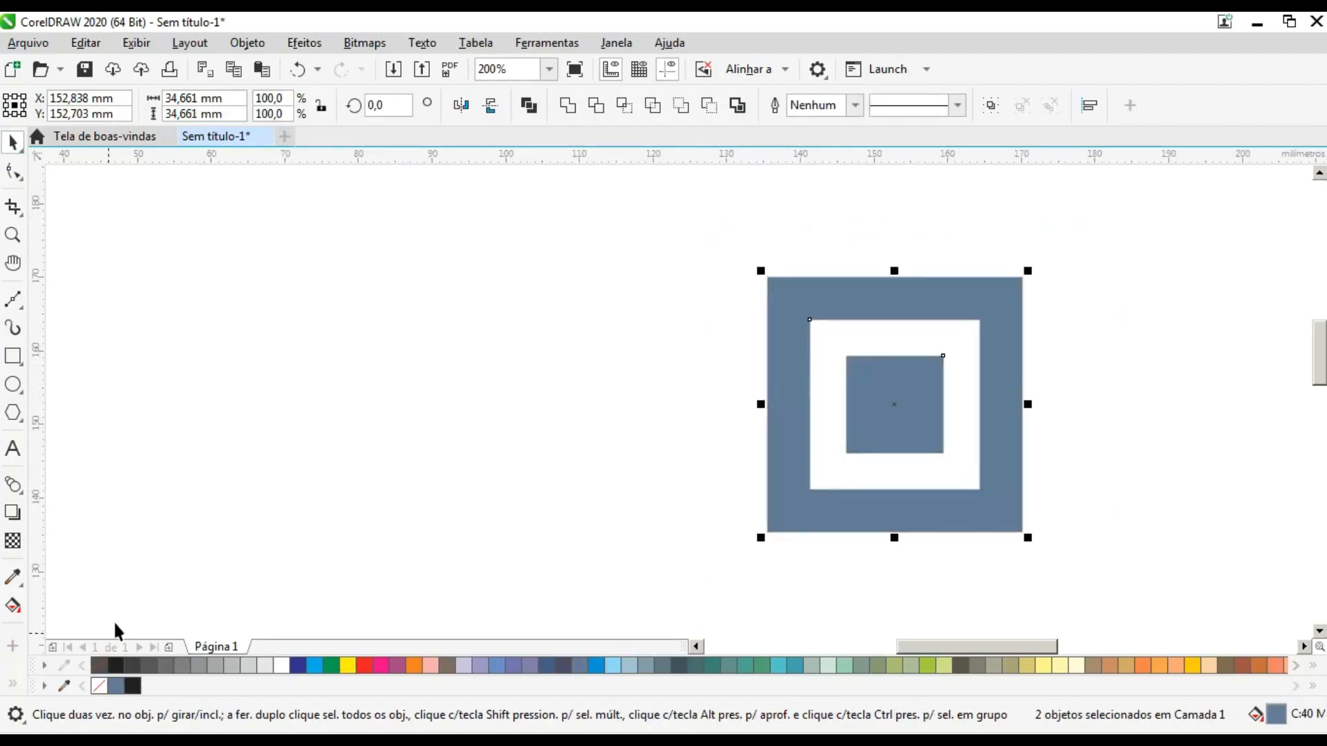
{"action": "left_click_drag", "start_coordinate": [1030, 272], "coordinate": [928, 365]}
{"action": "left_click_drag", "start_coordinate": [911, 401], "coordinate": [449, 292]}
- Weld the filled ring and inner square into a single object
{"action": "left_click", "coordinate": [178, 244]}
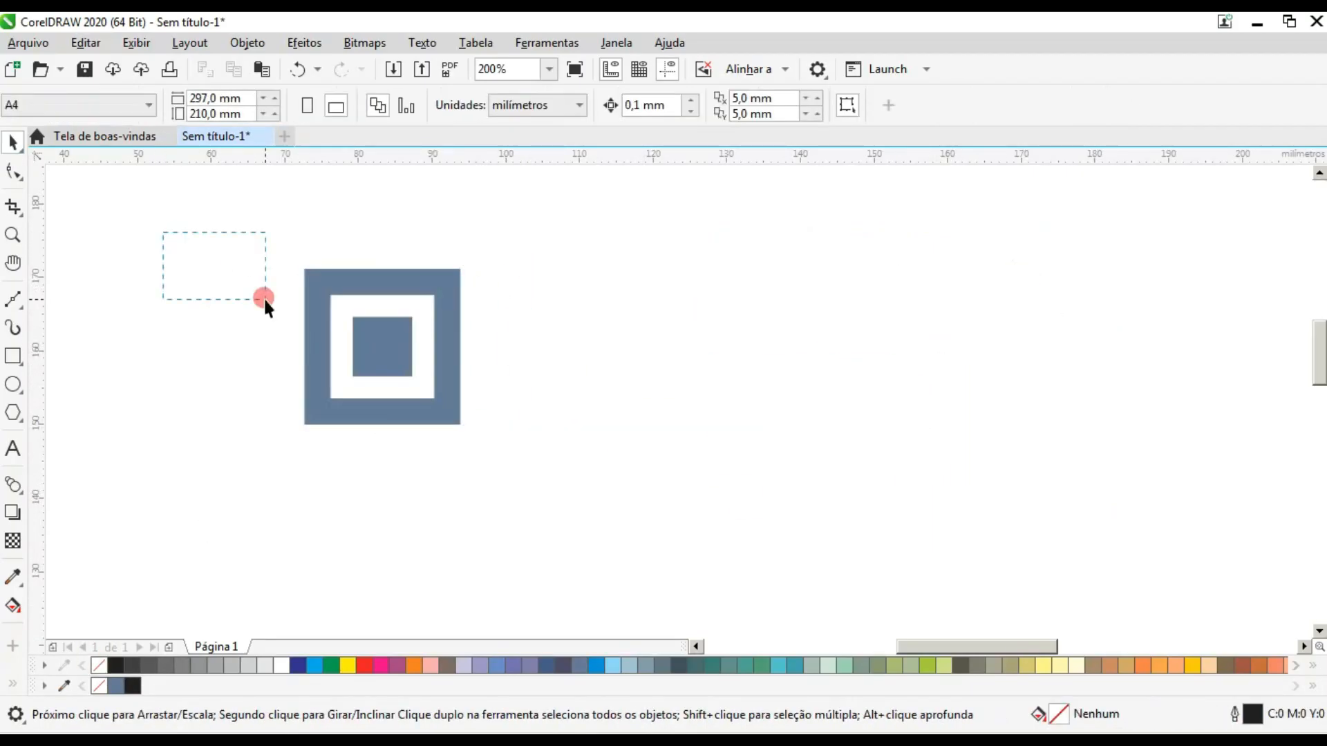
{"action": "left_click_drag", "start_coordinate": [178, 243], "coordinate": [611, 519]}
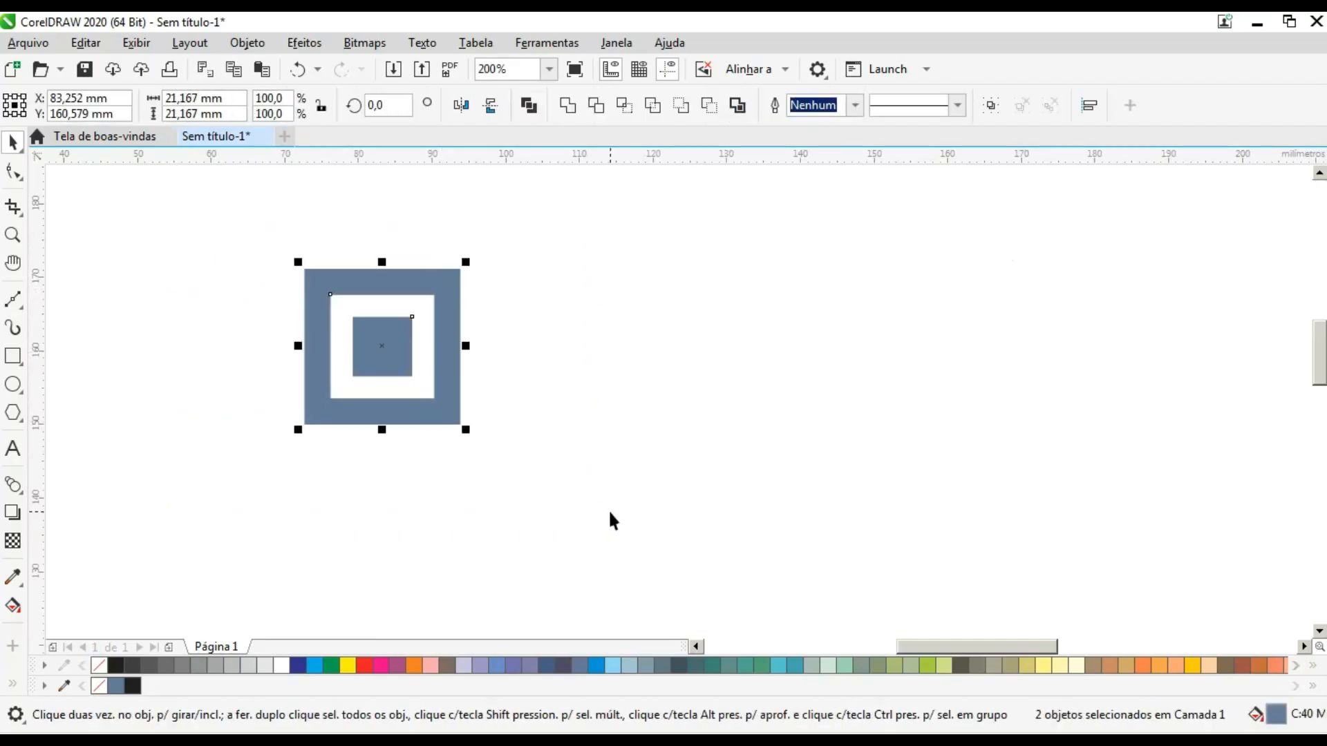
{"action": "left_click", "coordinate": [565, 104]}
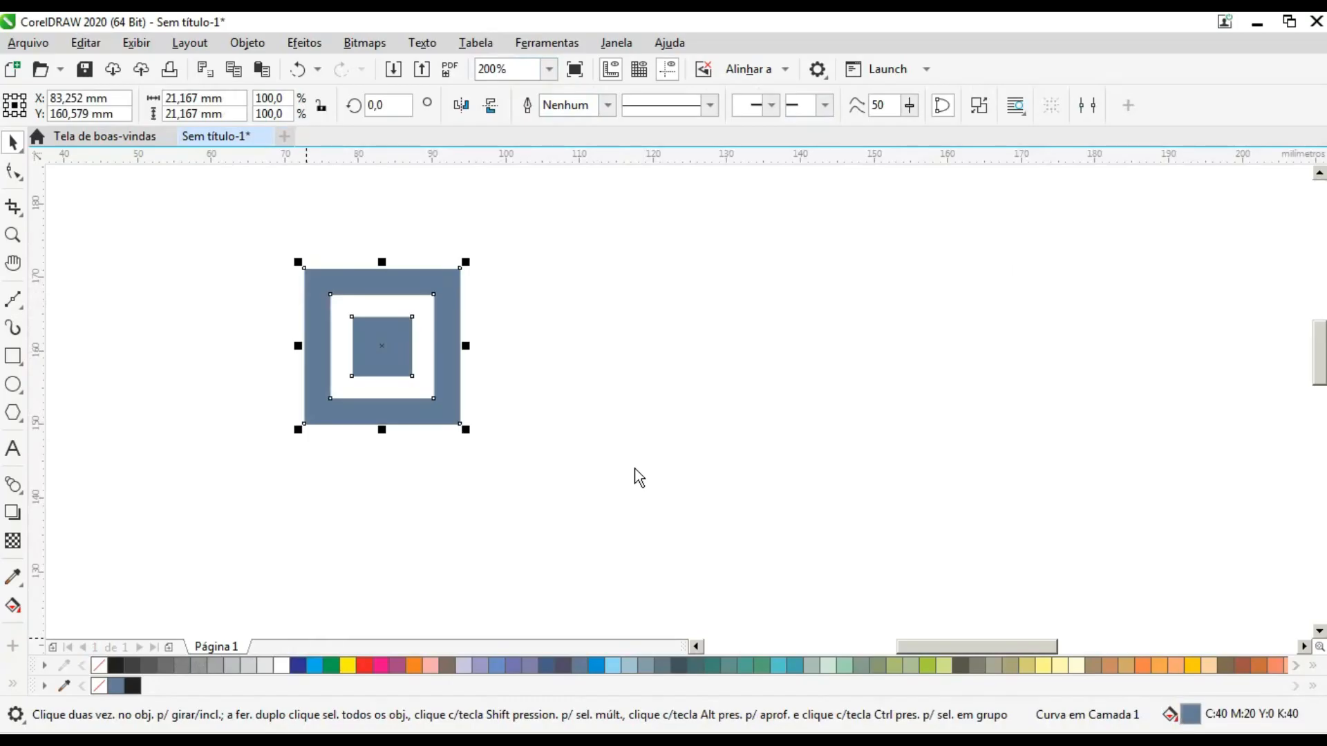
- Give the welded motif a gradient fill using the "cinlindro dourado 01" preset, keeping the motif in view
{"action": "key", "text": "shift+F11"}
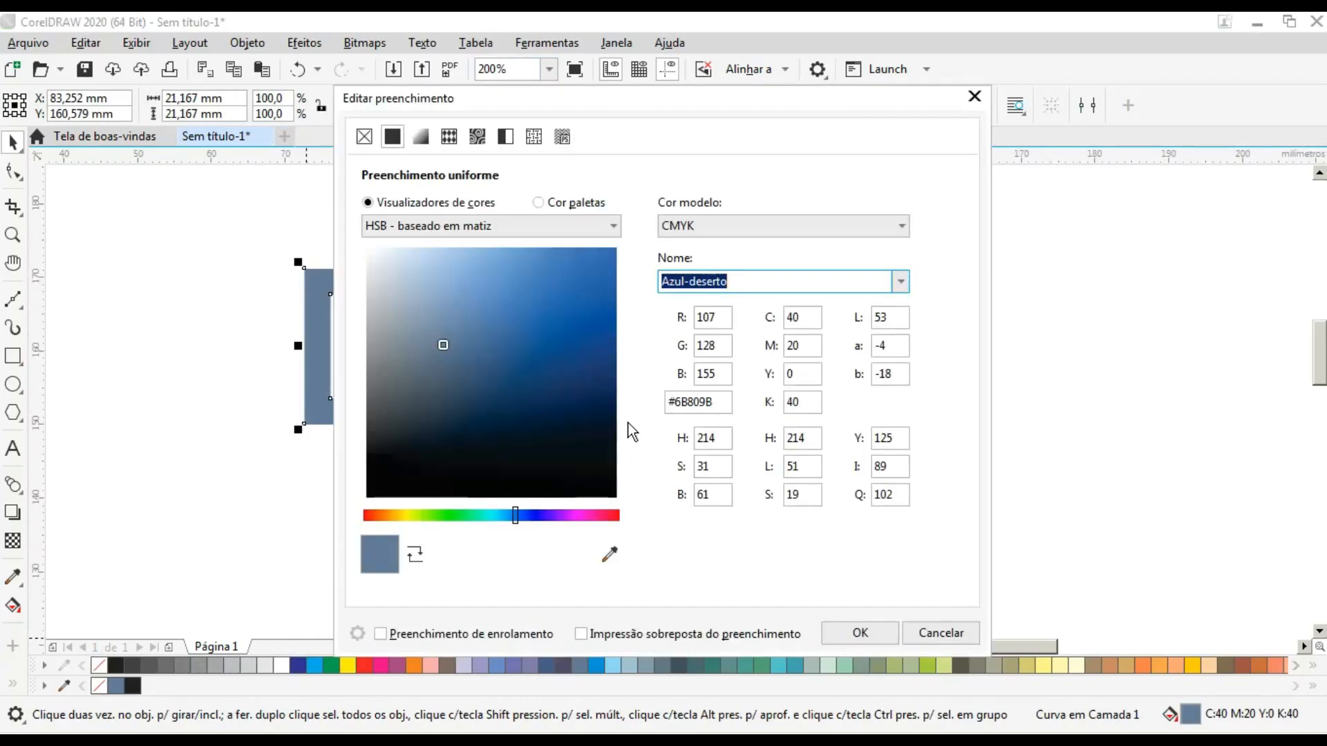
{"action": "left_click", "coordinate": [420, 136]}
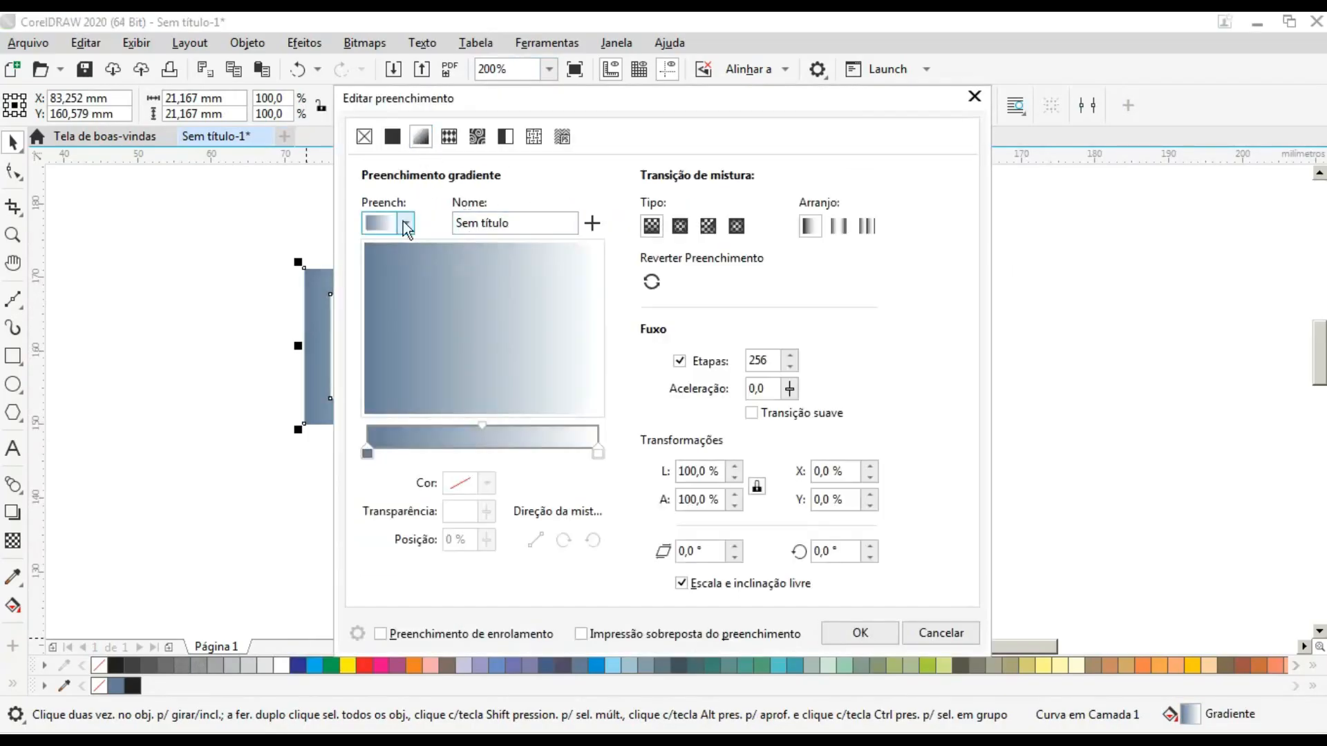
{"action": "left_click", "coordinate": [407, 223]}
{"action": "left_click", "coordinate": [570, 561]}
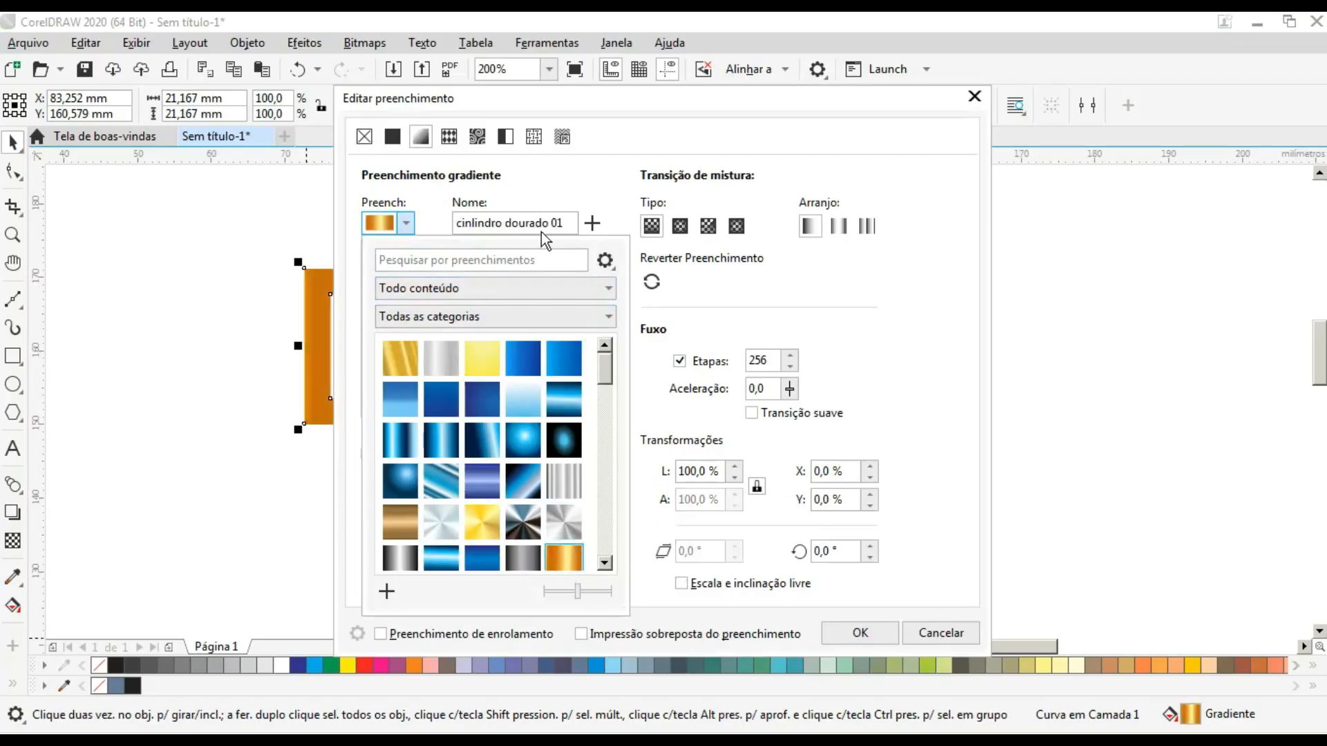
{"action": "left_click", "coordinate": [541, 103]}
{"action": "left_click_drag", "start_coordinate": [541, 98], "coordinate": [749, 112]}
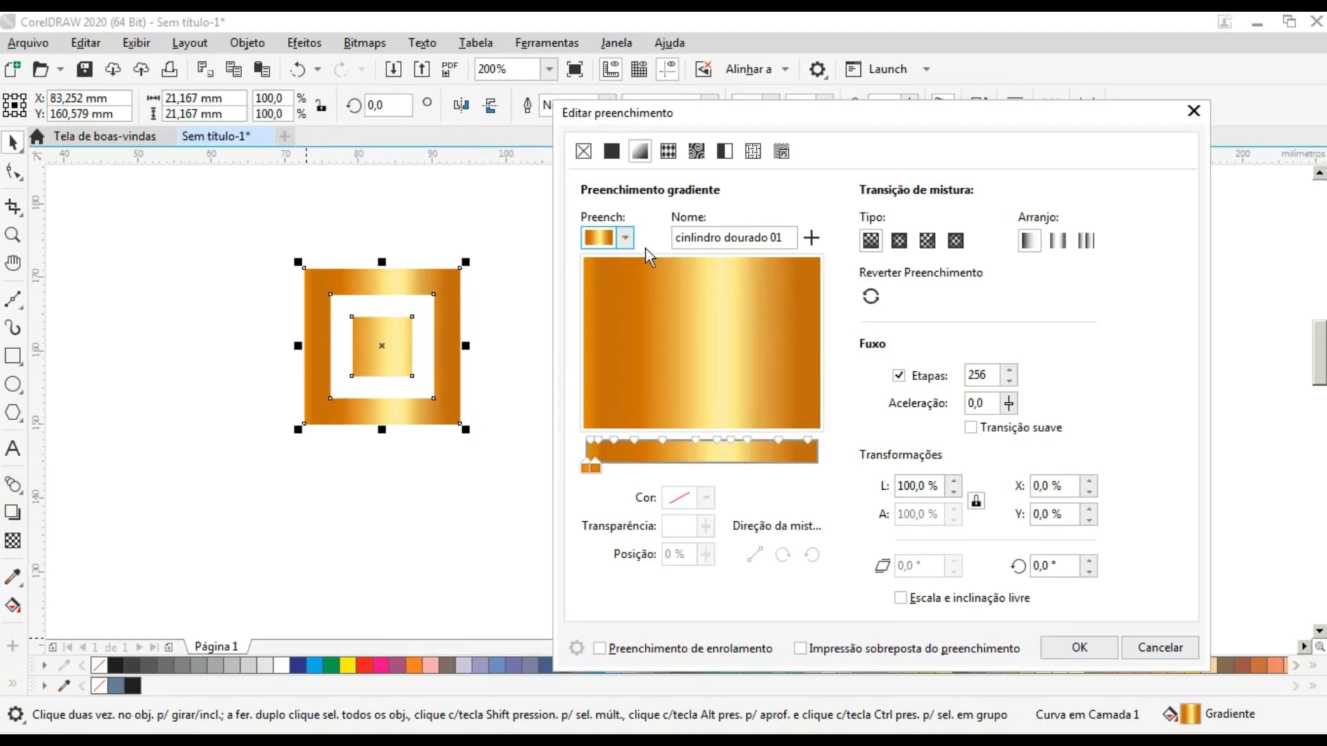
- Change the motif's gradient to the Orange Chrome preset and accept the fill
{"action": "left_click", "coordinate": [625, 238]}
{"action": "left_click_drag", "start_coordinate": [834, 416], "coordinate": [818, 470]}
{"action": "left_click", "coordinate": [795, 484]}
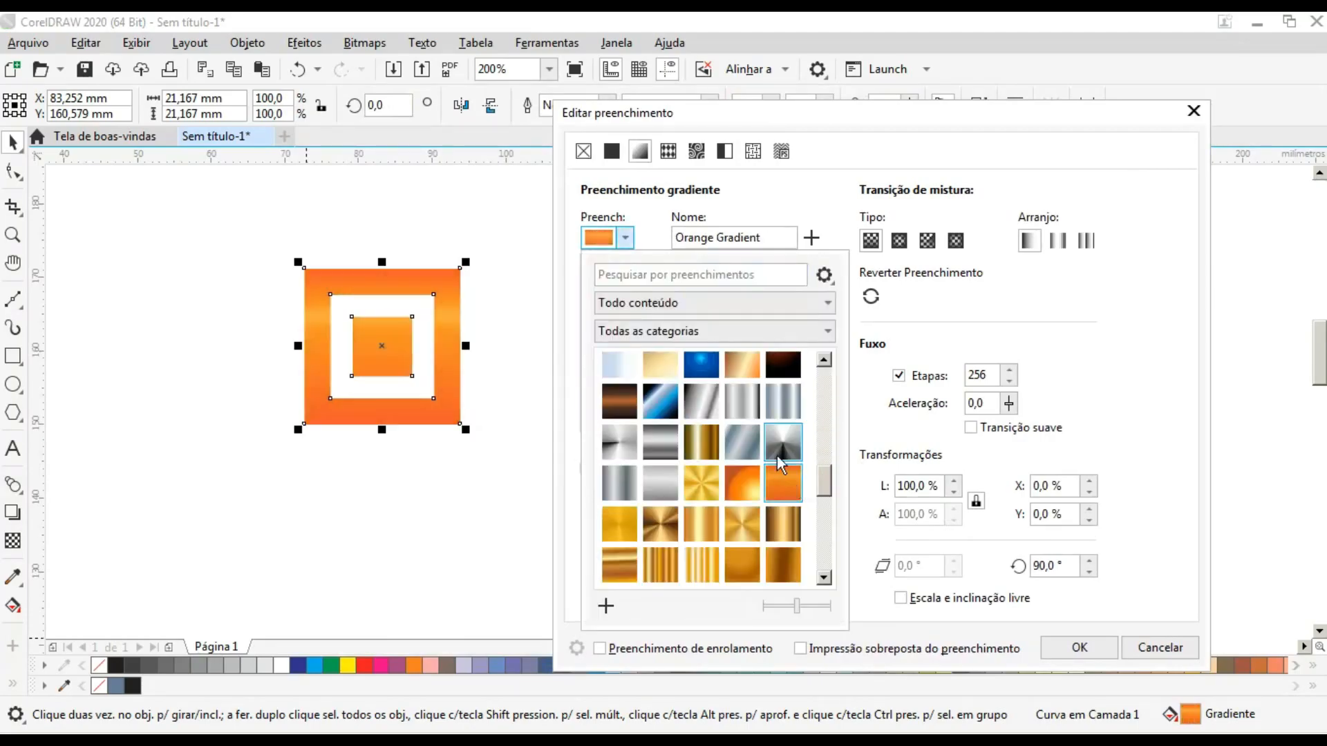
{"action": "left_click", "coordinate": [760, 492]}
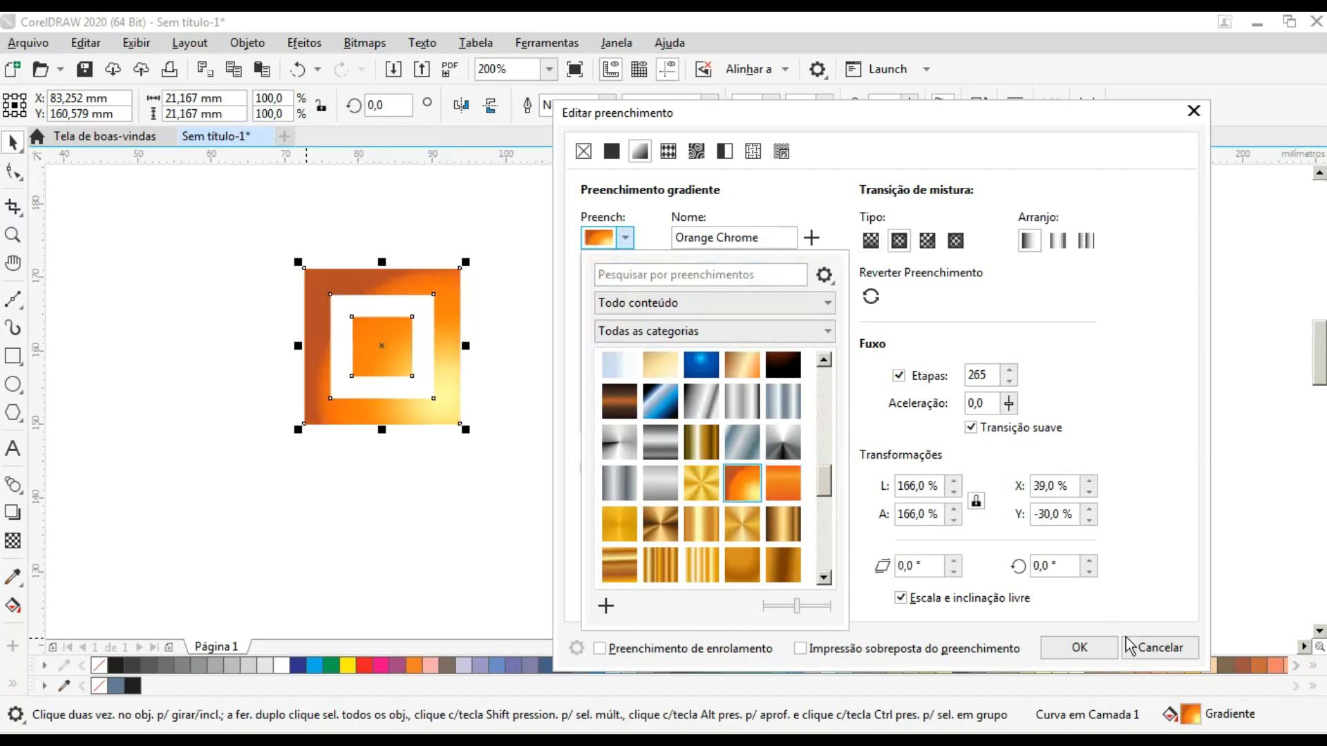
{"action": "left_click", "coordinate": [1079, 648]}
{"action": "left_click", "coordinate": [1079, 648]}
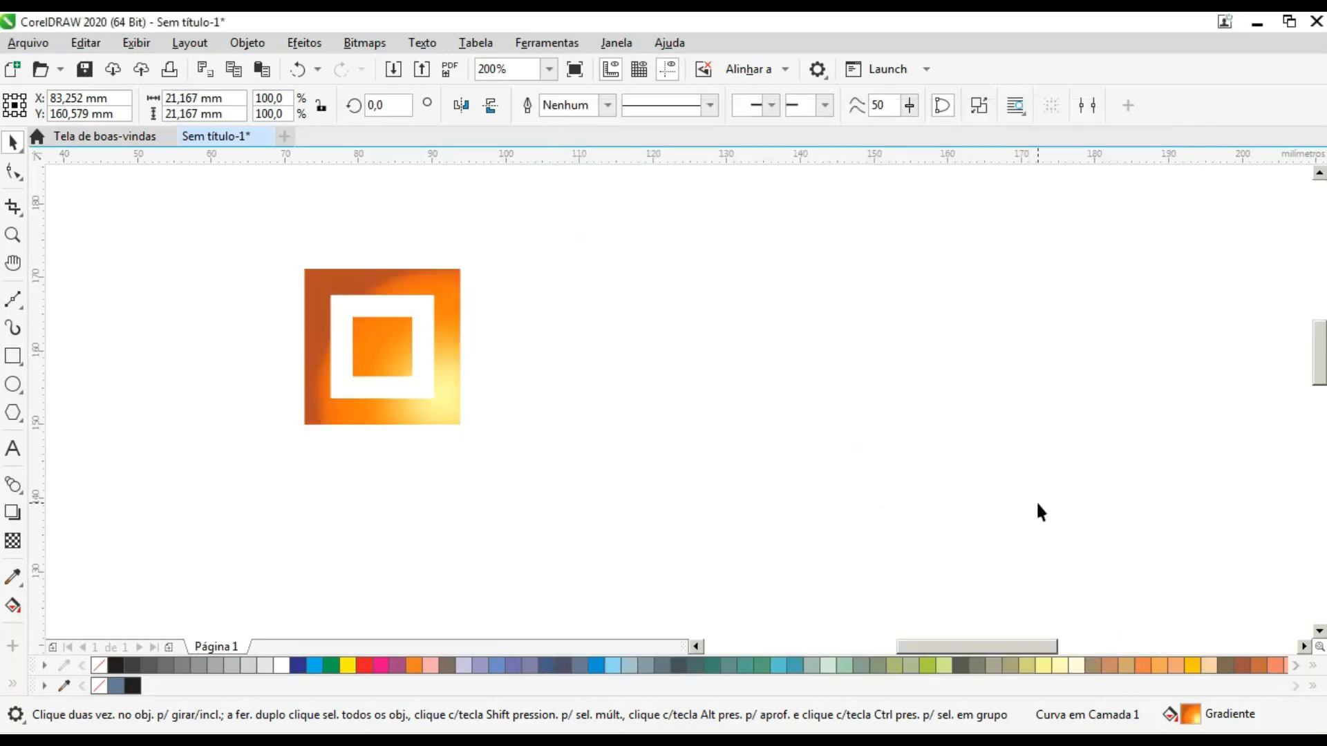
- Scale the gradient motif down to about 12.8 mm and move it up toward the page's left edge
{"action": "left_click", "coordinate": [470, 308]}
{"action": "left_click", "coordinate": [459, 299]}
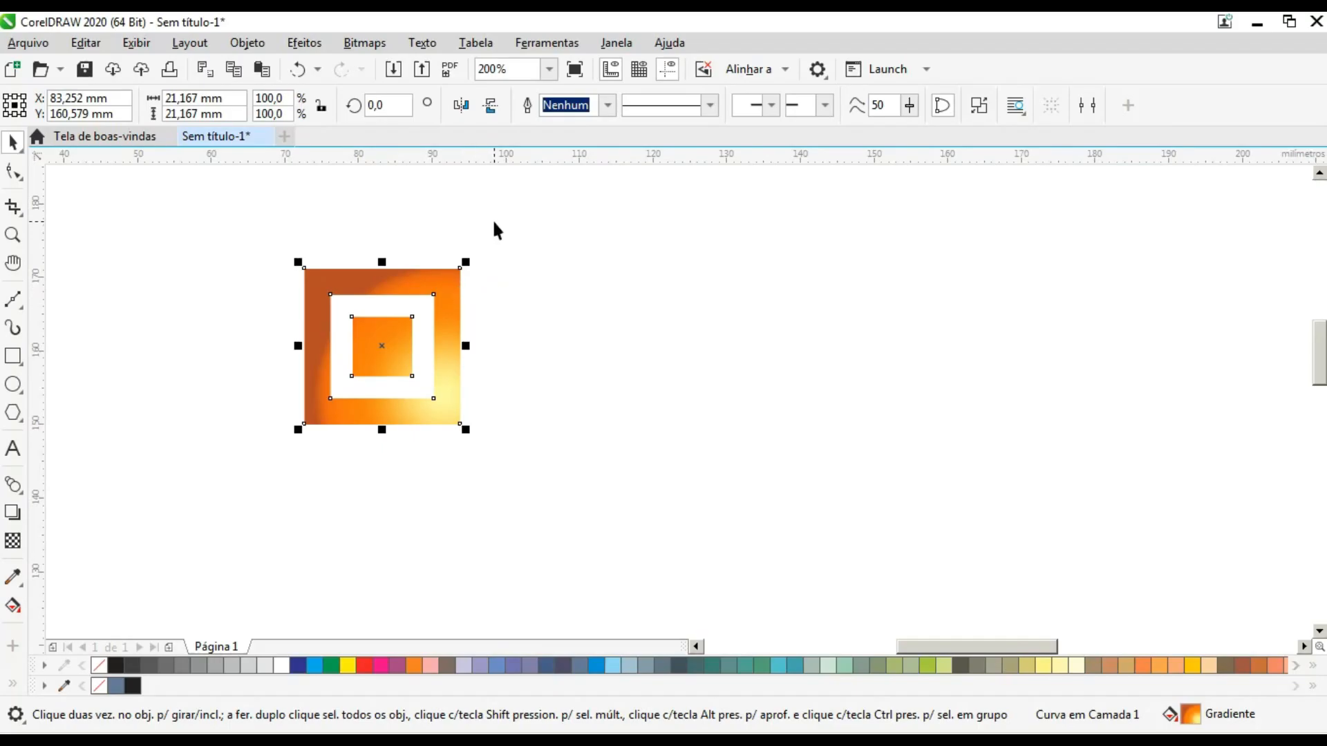
{"action": "left_click_drag", "start_coordinate": [513, 203], "coordinate": [345, 429]}
{"action": "left_click_drag", "start_coordinate": [250, 467], "coordinate": [251, 467]}
{"action": "left_click_drag", "start_coordinate": [465, 262], "coordinate": [403, 308]}
{"action": "left_click_drag", "start_coordinate": [385, 358], "coordinate": [240, 269]}
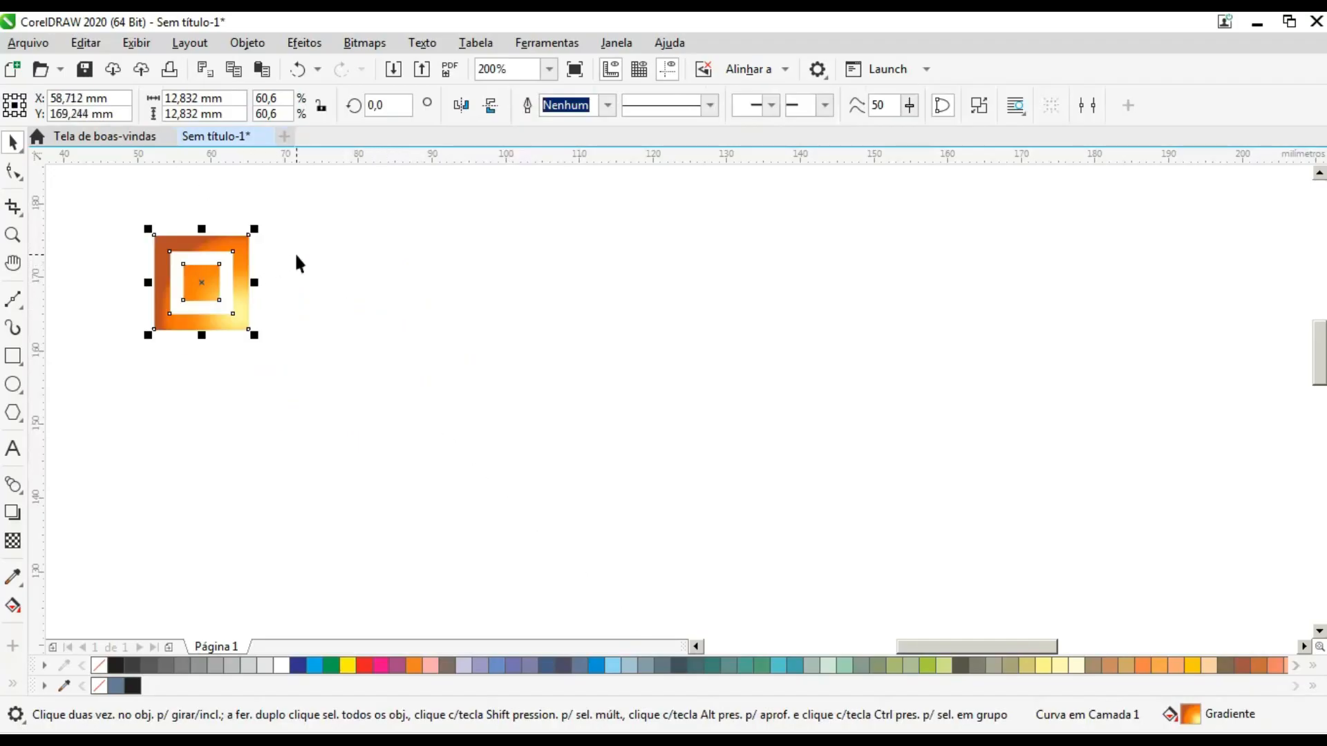
- Draw a large rectangle beside the motif and narrow it to about 84.3 mm wide by 54.6 mm high
{"action": "left_click", "coordinate": [14, 356]}
{"action": "left_click_drag", "start_coordinate": [303, 205], "coordinate": [1052, 606]}
{"action": "left_click_drag", "start_coordinate": [1055, 406], "coordinate": [924, 407]}
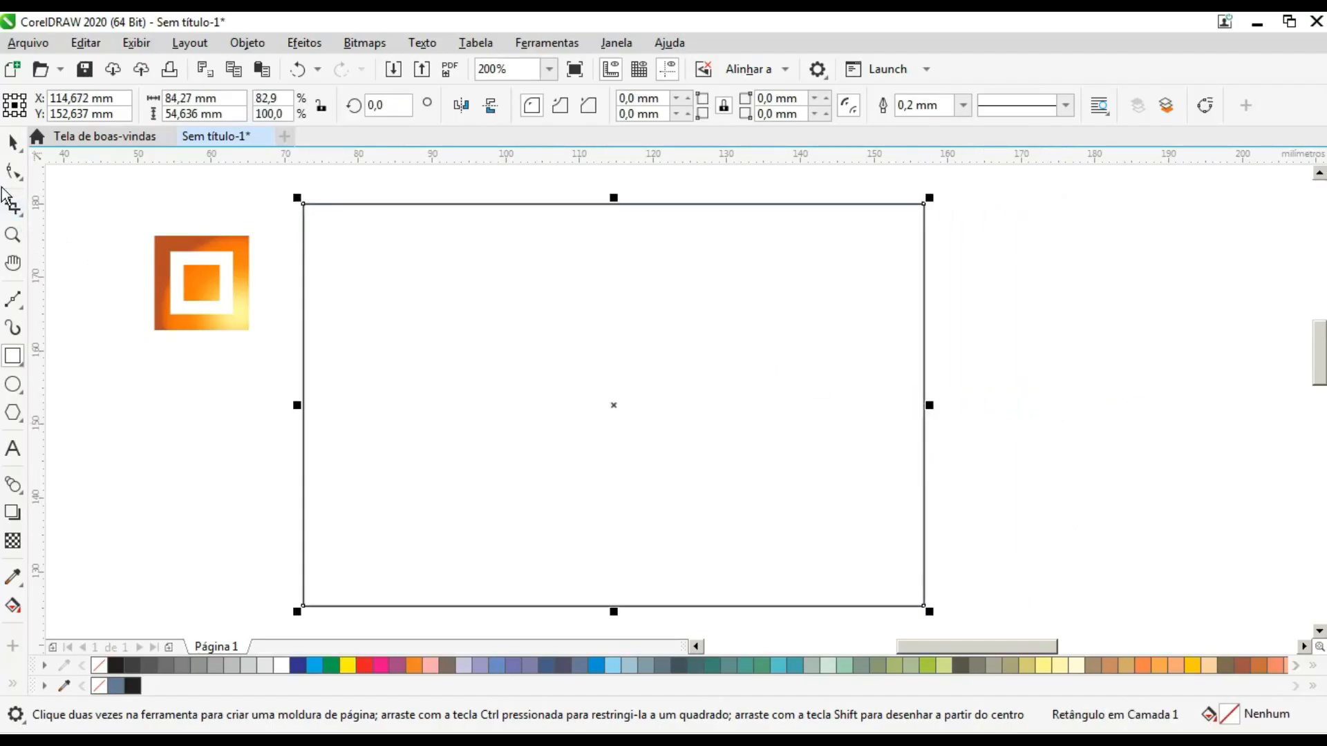
- Open the Pointillizer effect and place the motif outside the rectangle's upper-right corner, scaled to about 6.4 mm
{"action": "left_click", "coordinate": [13, 141]}
{"action": "left_click", "coordinate": [238, 243]}
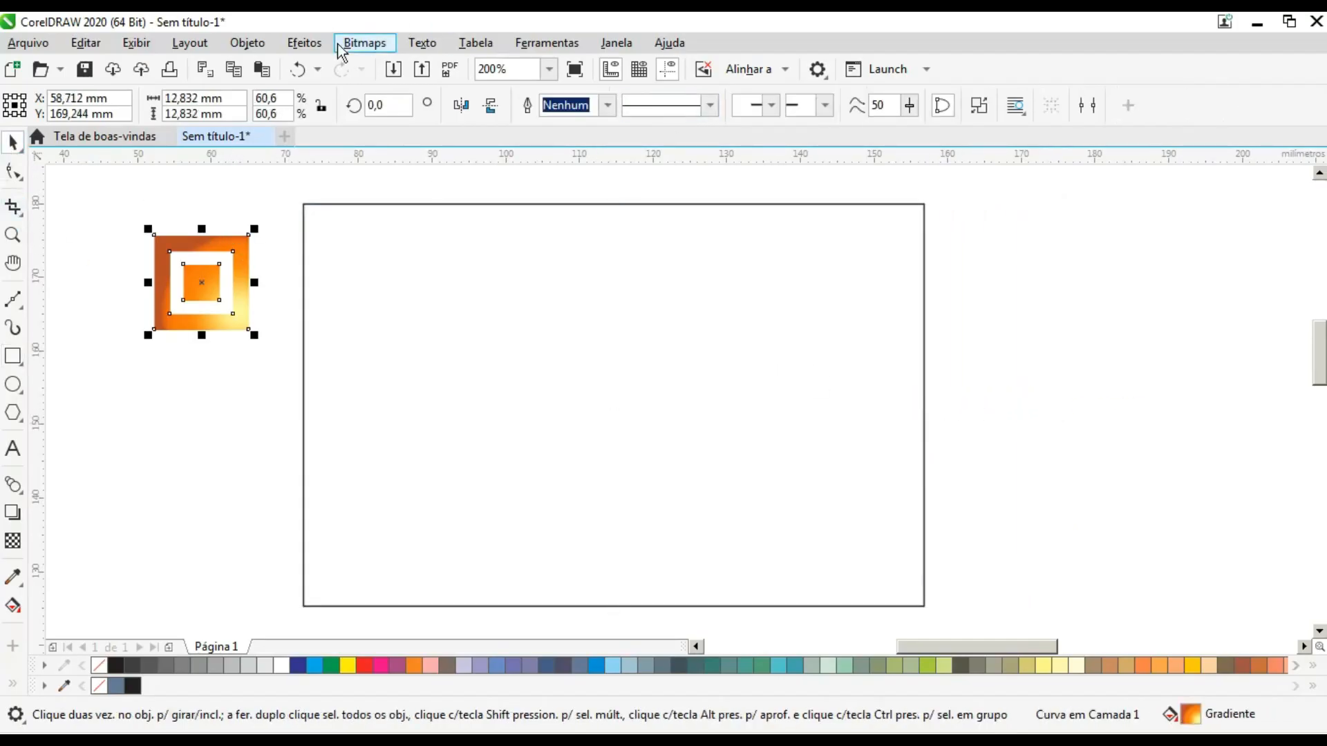
{"action": "left_click", "coordinate": [304, 43]}
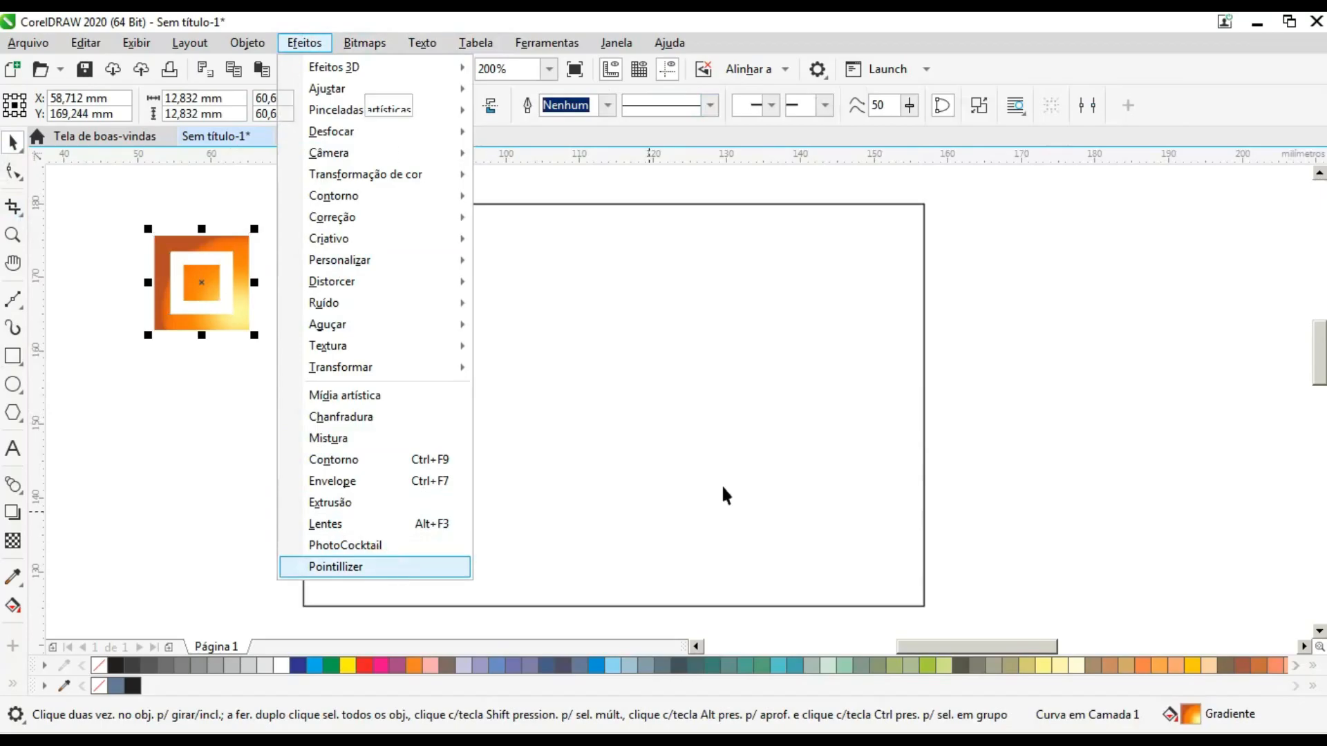
{"action": "key", "text": "Return"}
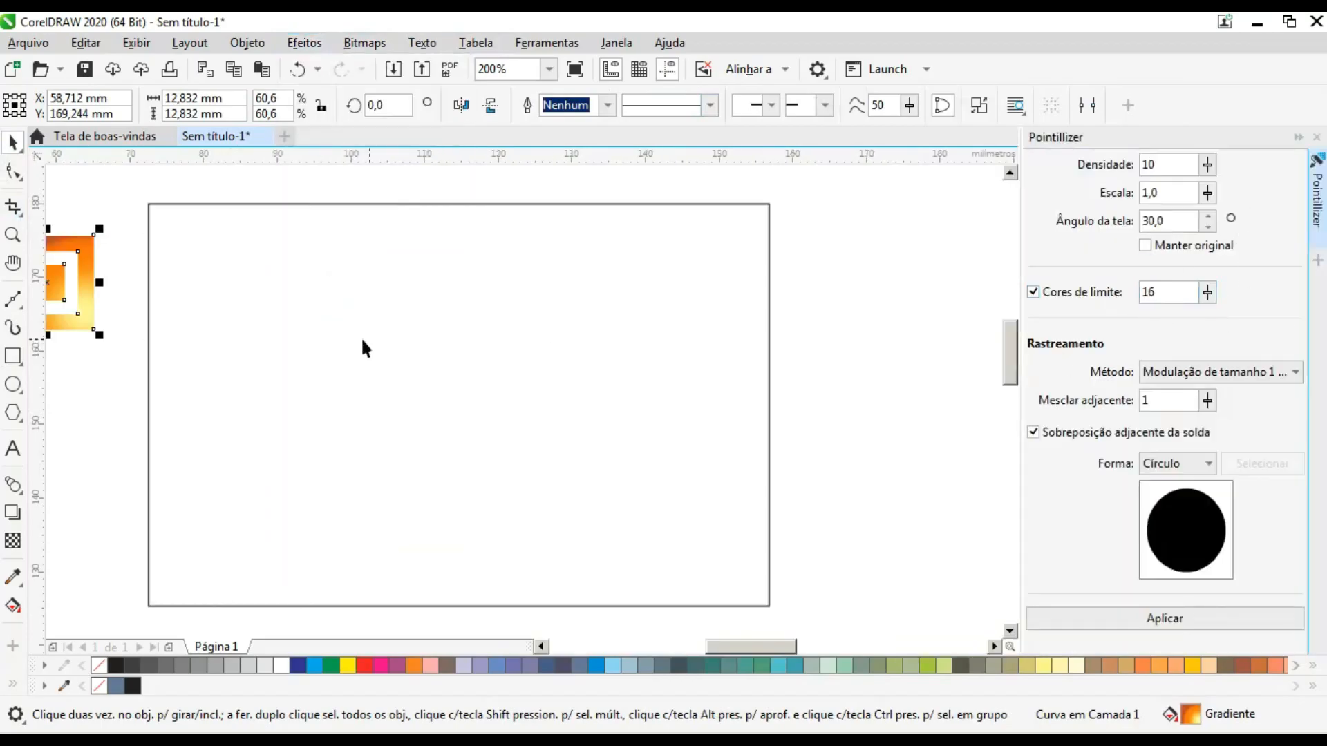
{"action": "left_click_drag", "start_coordinate": [88, 246], "coordinate": [860, 203]}
{"action": "left_click_drag", "start_coordinate": [844, 284], "coordinate": [822, 237]}
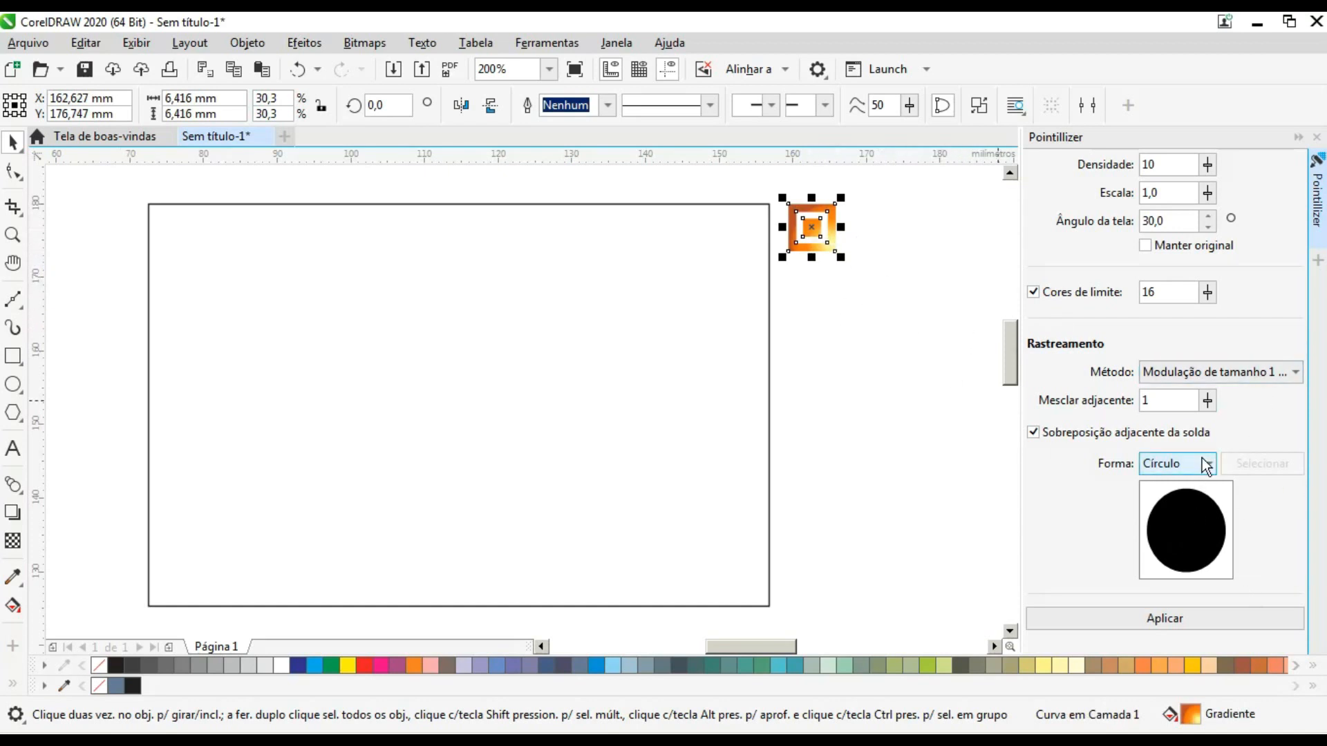
- Set the Pointillizer density to 2 and the screen angle to 0
{"action": "double_click", "coordinate": [1175, 198]}
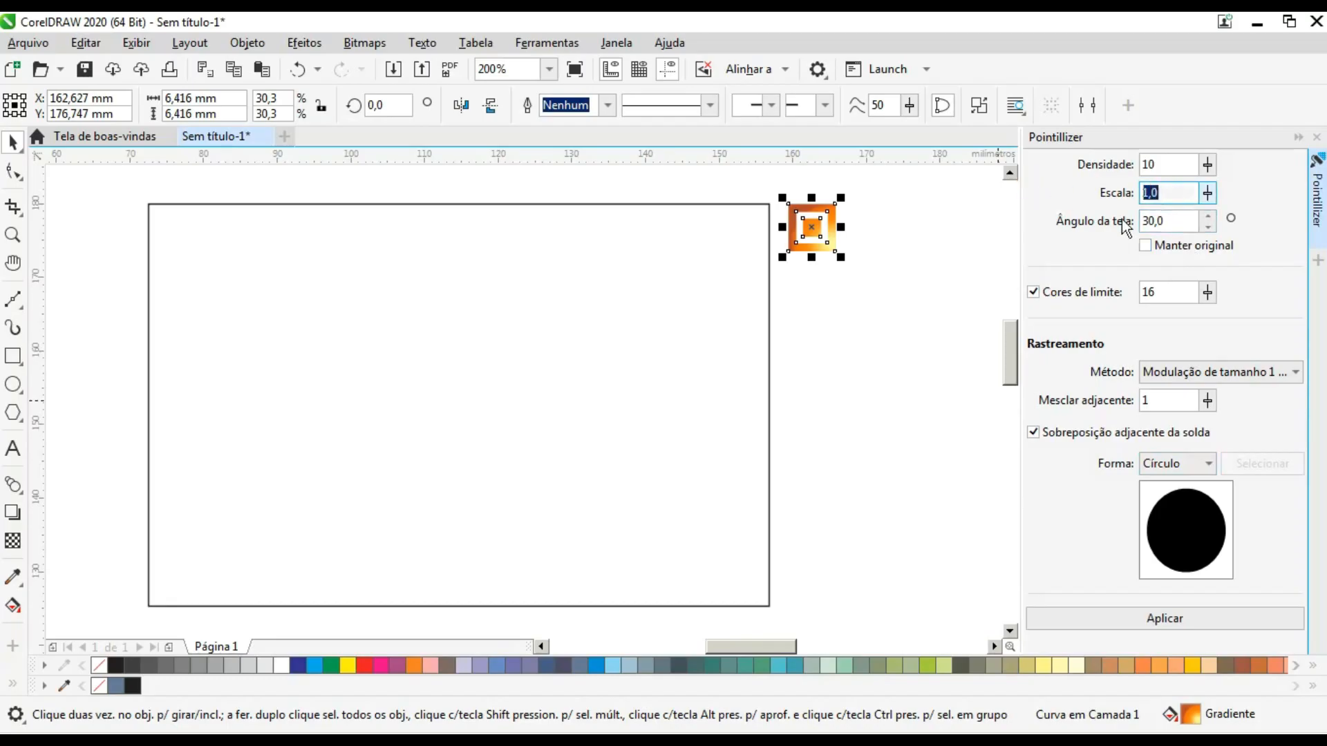
{"action": "double_click", "coordinate": [1184, 166]}
{"action": "type", "text": "2"}
{"action": "double_click", "coordinate": [1166, 193]}
{"action": "double_click", "coordinate": [1174, 220]}
{"action": "type", "text": "0"}
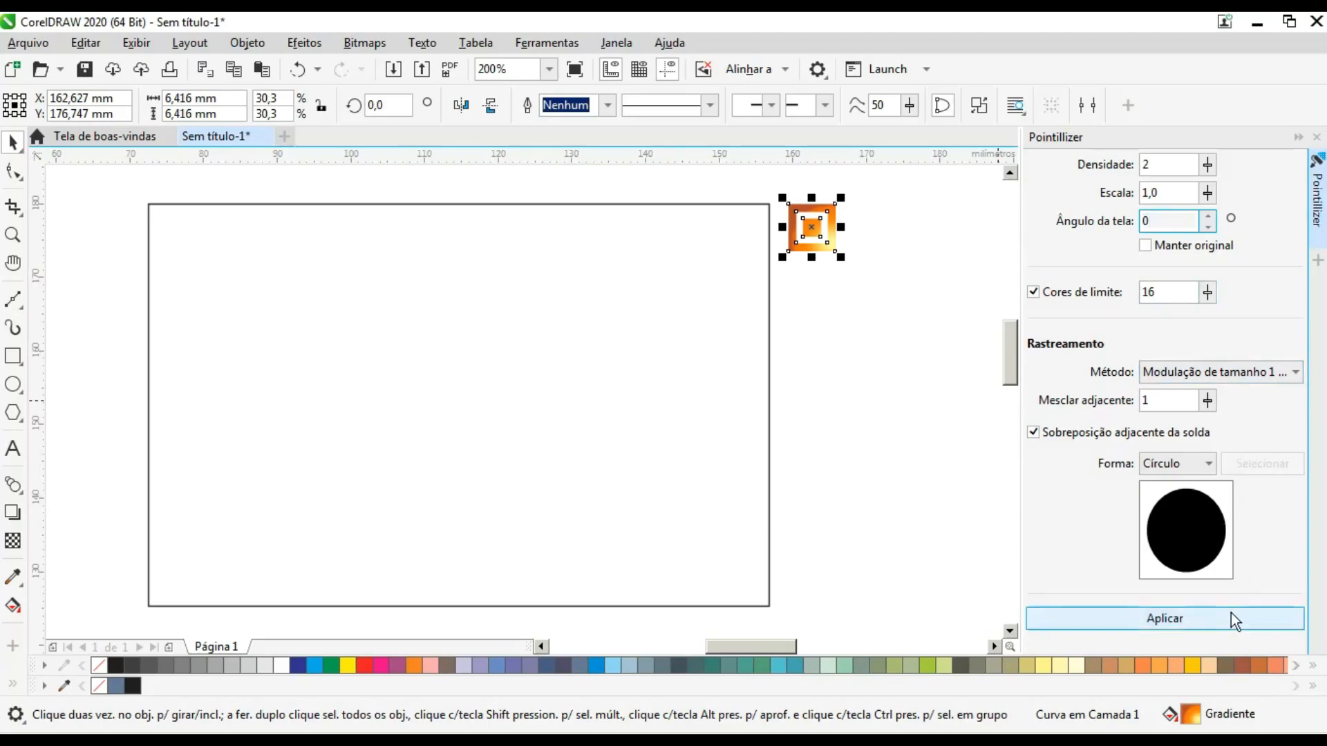
- Set the Pointillizer shape to custom and pick the small gradient motif as its source
{"action": "left_click", "coordinate": [1202, 463]}
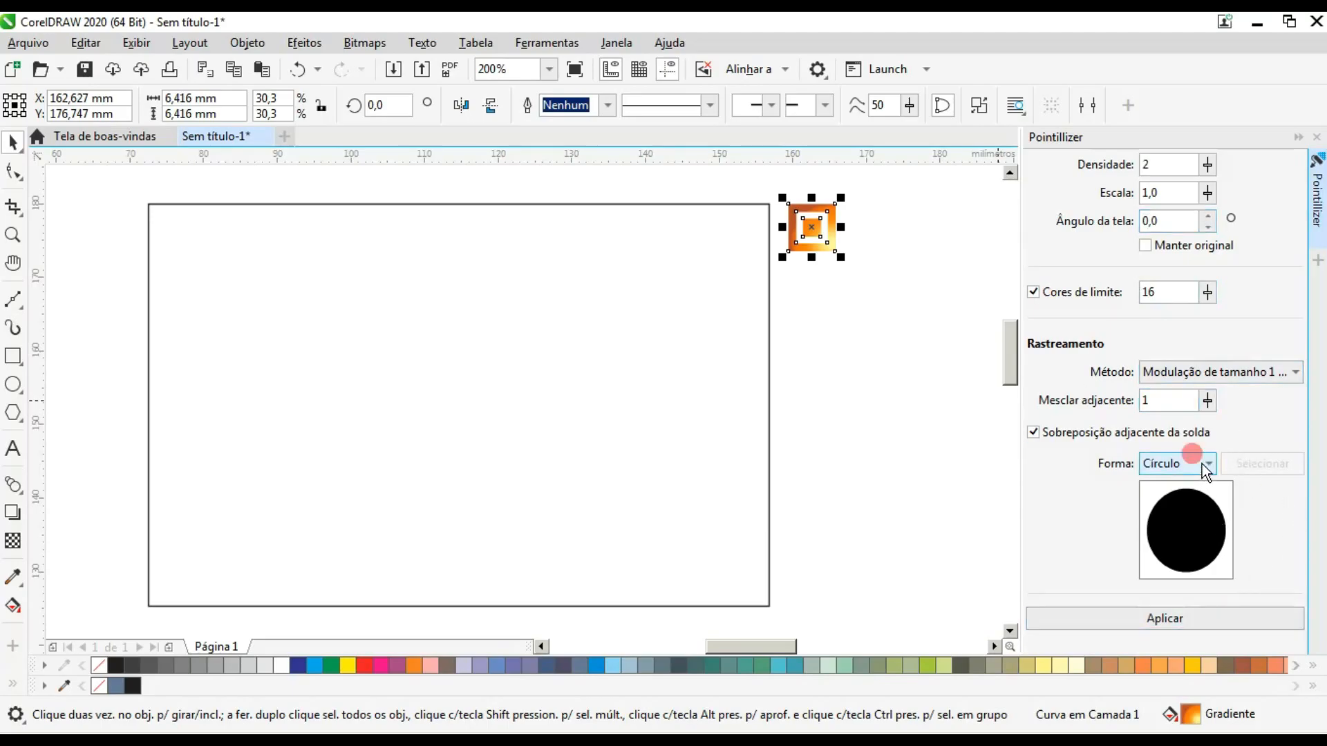
{"action": "left_click", "coordinate": [1184, 527]}
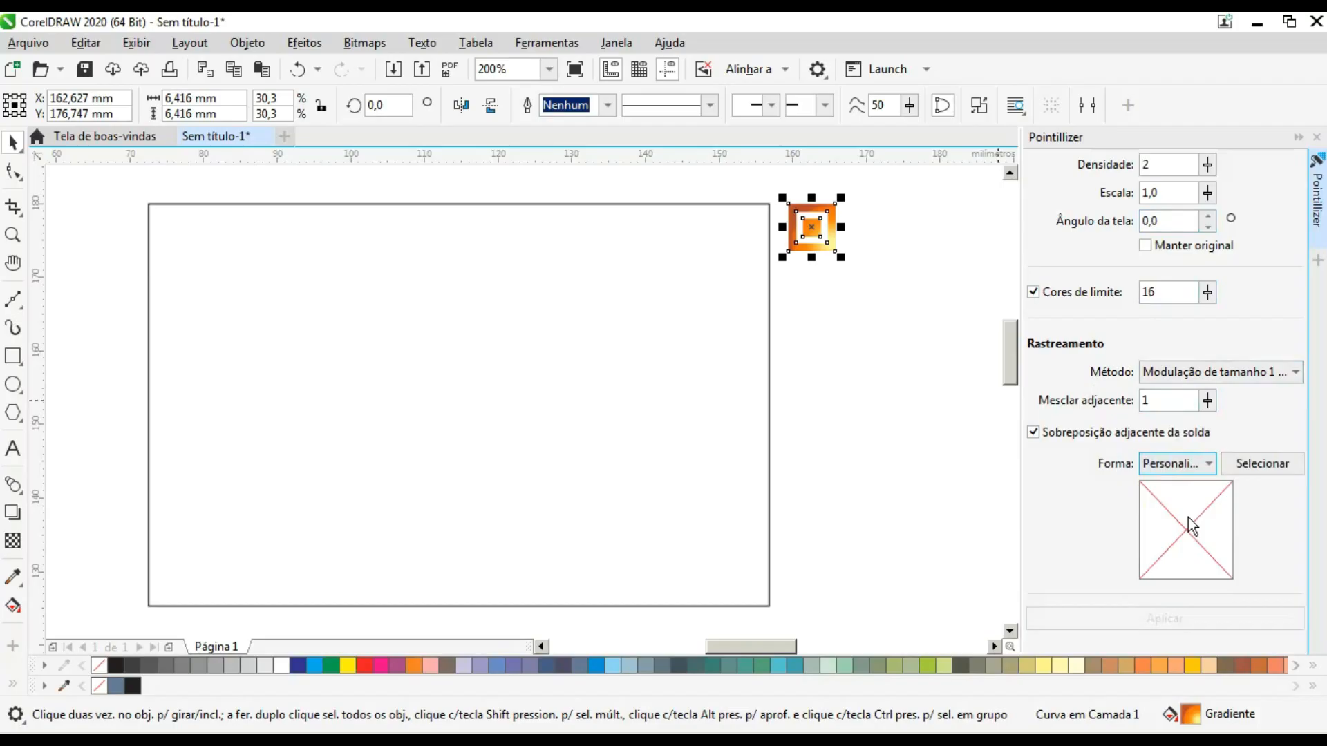
{"action": "left_click", "coordinate": [1262, 464]}
{"action": "left_click", "coordinate": [827, 230]}
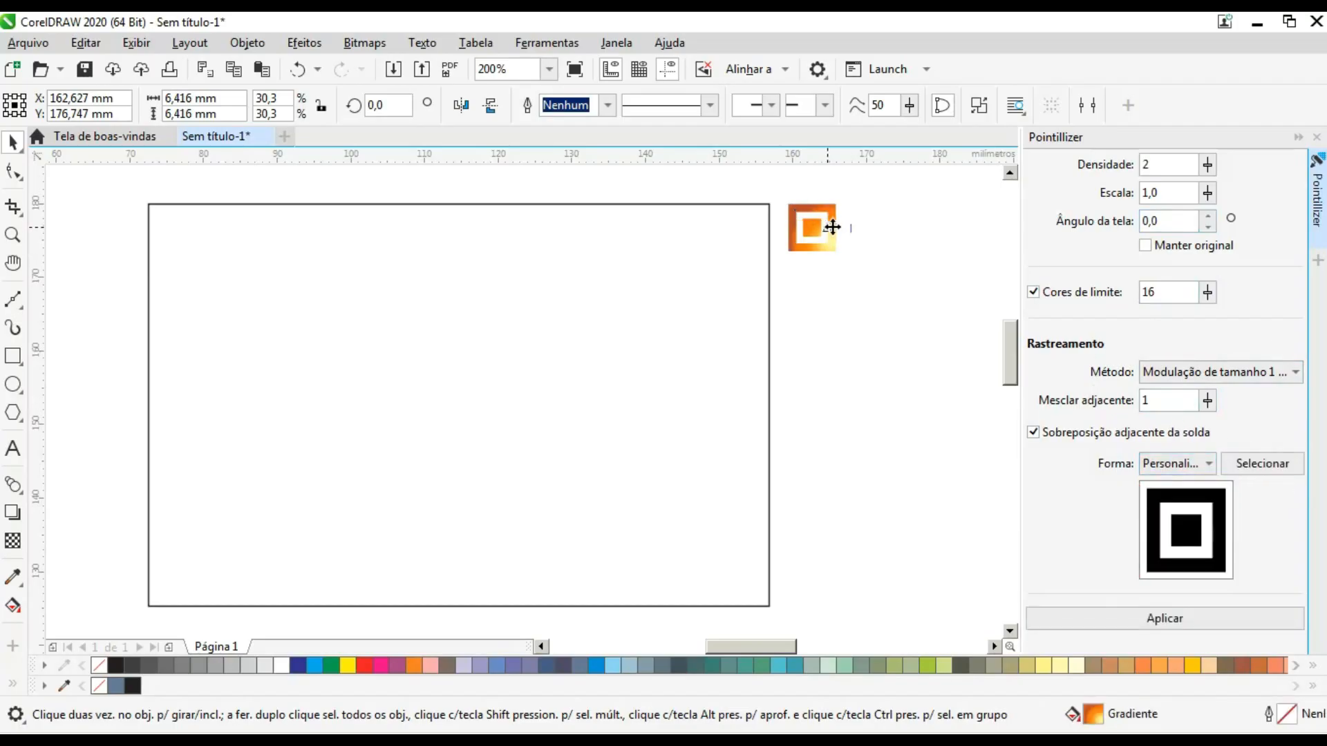
- Fill the rectangle with C:0 M:0 Y:20 K:80 without an outline and apply the Pointillizer effect to it
{"action": "left_click", "coordinate": [726, 346]}
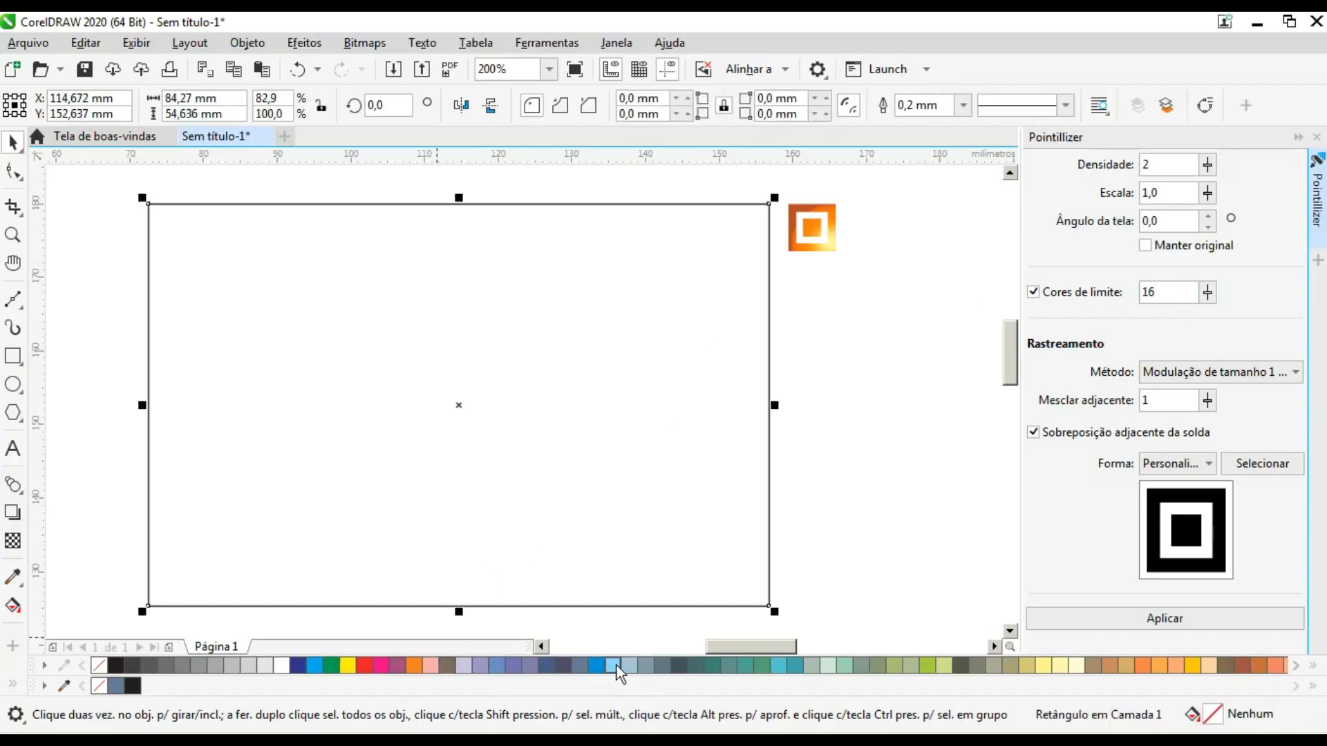
{"action": "left_click", "coordinate": [958, 665]}
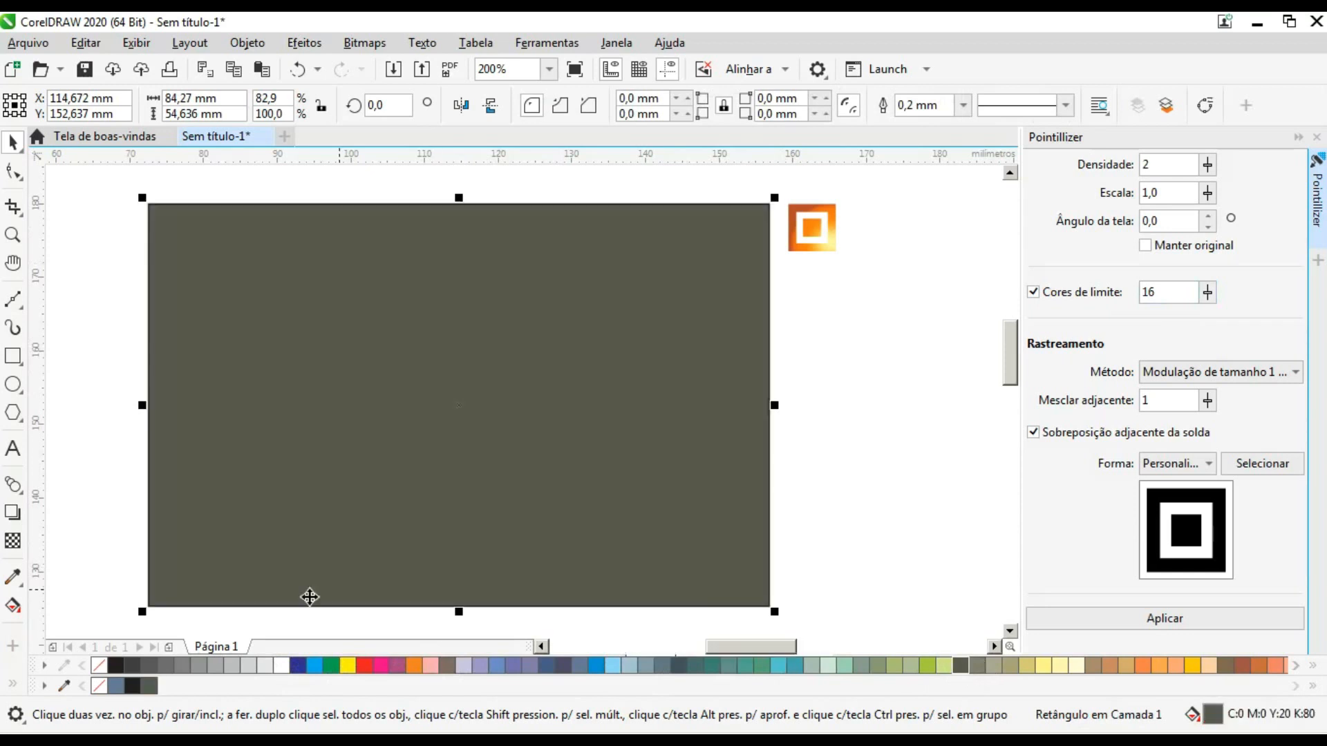
{"action": "right_click", "coordinate": [99, 665]}
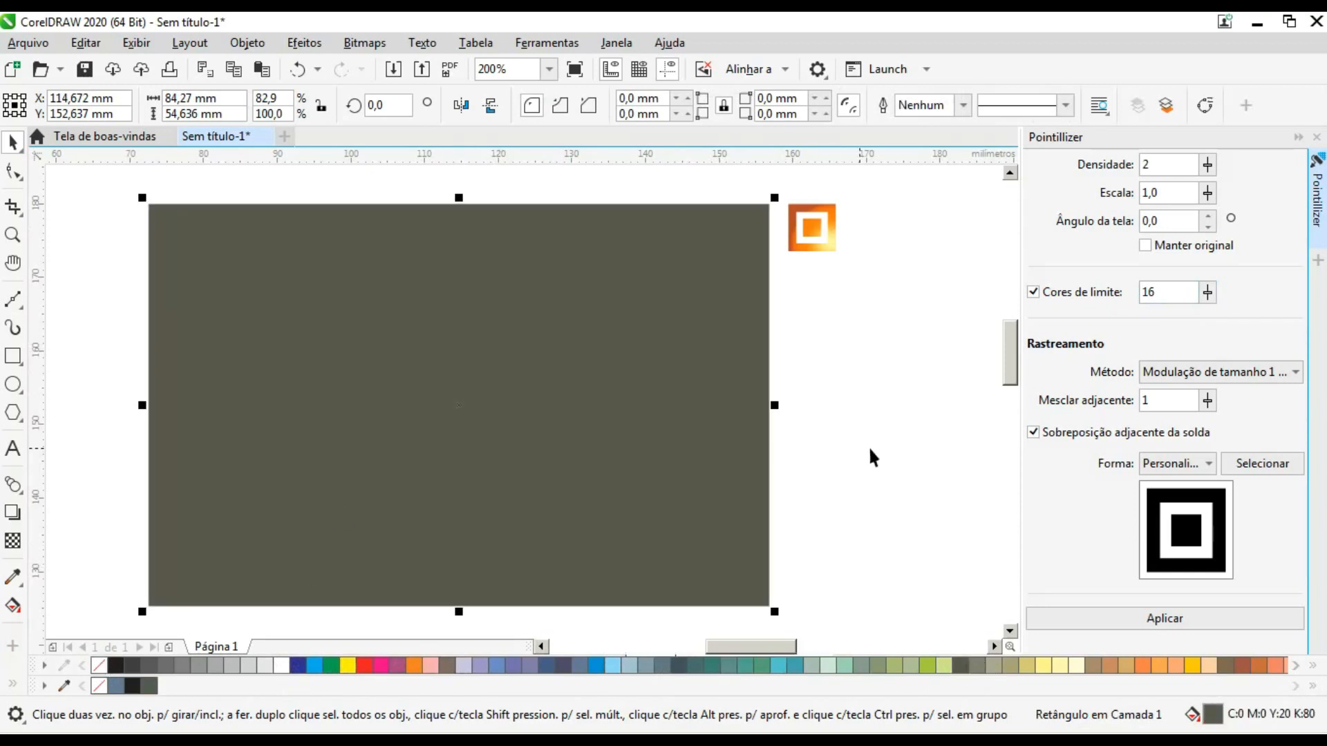
{"action": "left_click", "coordinate": [1202, 617]}
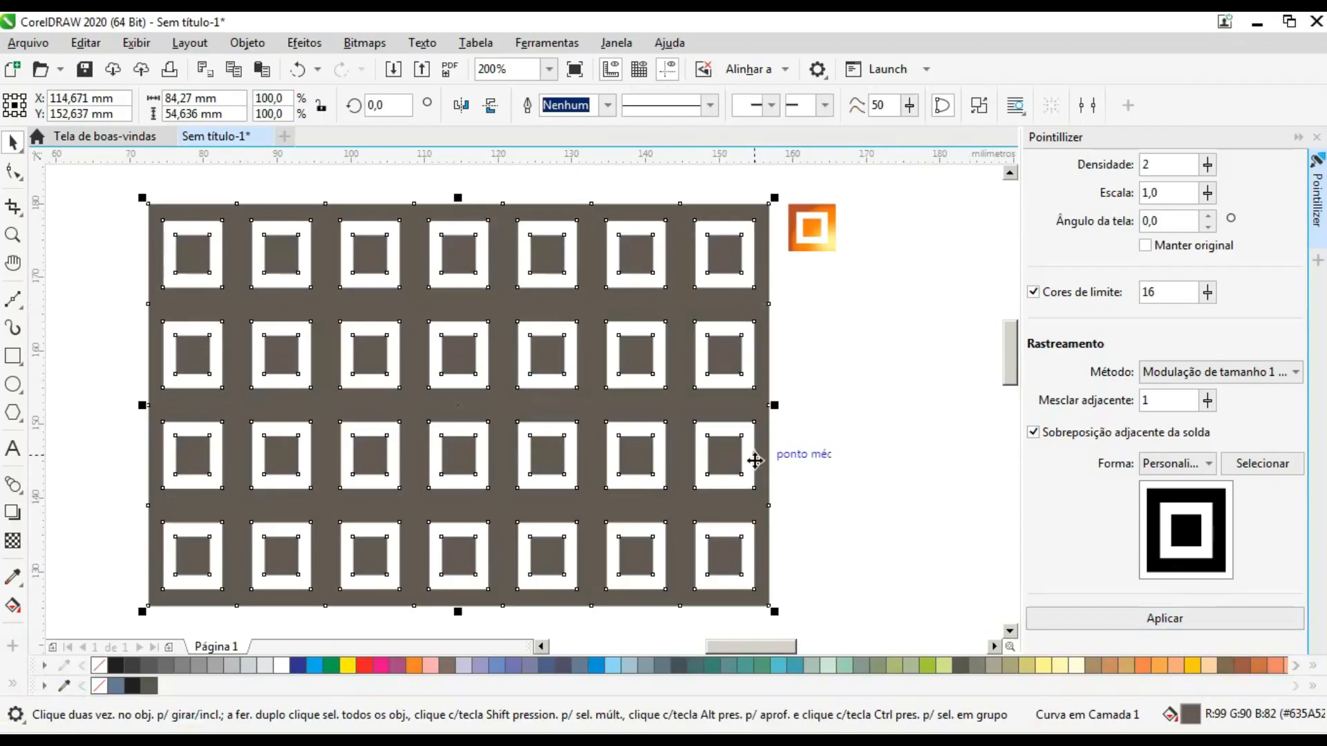
- Try several fill colours on the pattern, ending with dark yellow (C:0 M:20 Y:100 K:0), and deselect it
{"action": "left_click", "coordinate": [970, 665]}
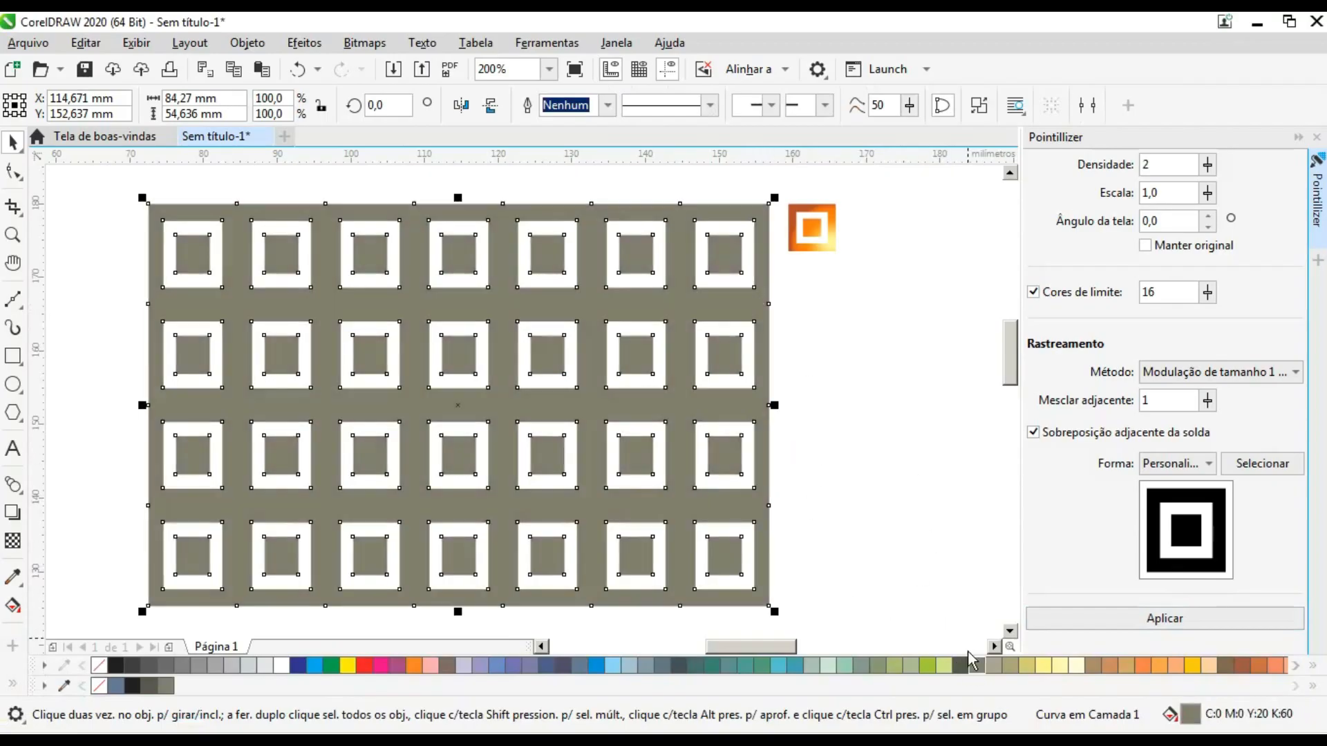
{"action": "left_click", "coordinate": [1107, 667]}
{"action": "left_click", "coordinate": [1192, 666]}
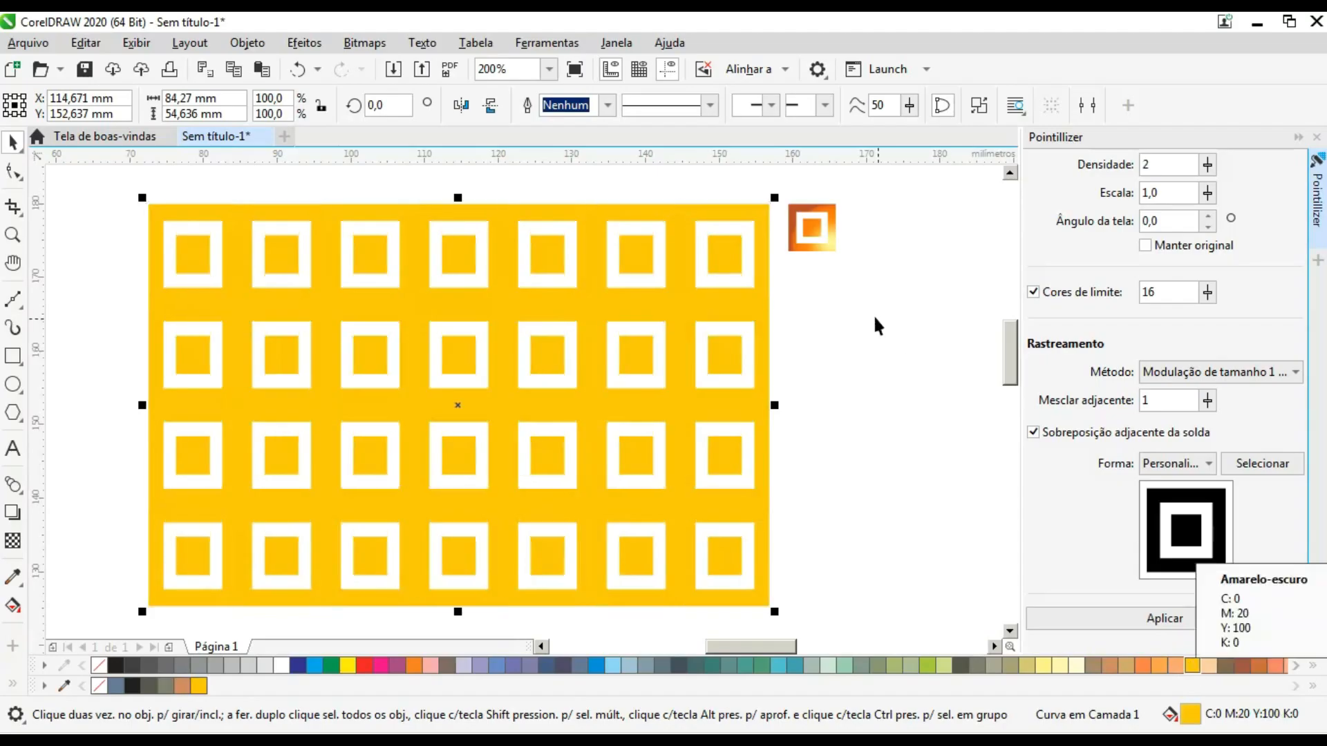
{"action": "left_click", "coordinate": [806, 305]}
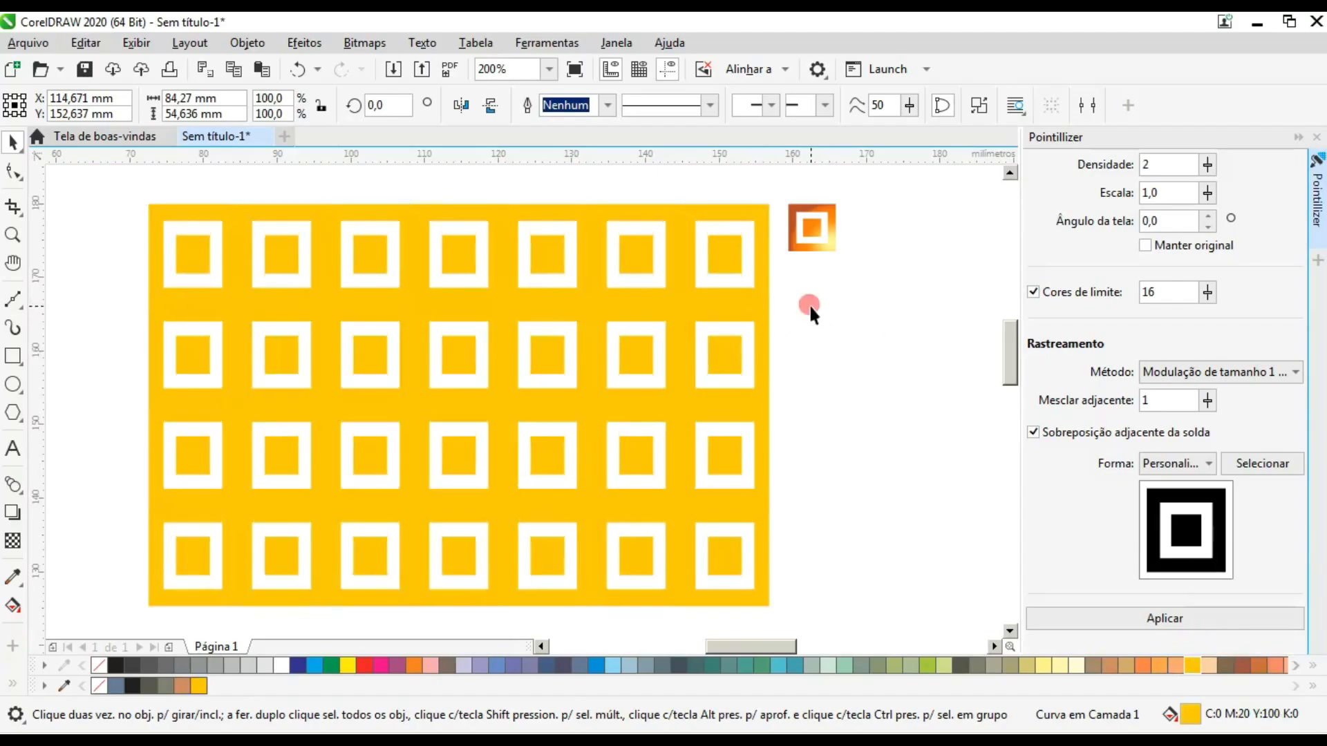
- Recolour the square pattern with C:0 M:60 Y:80 K:20
{"action": "left_click", "coordinate": [744, 305]}
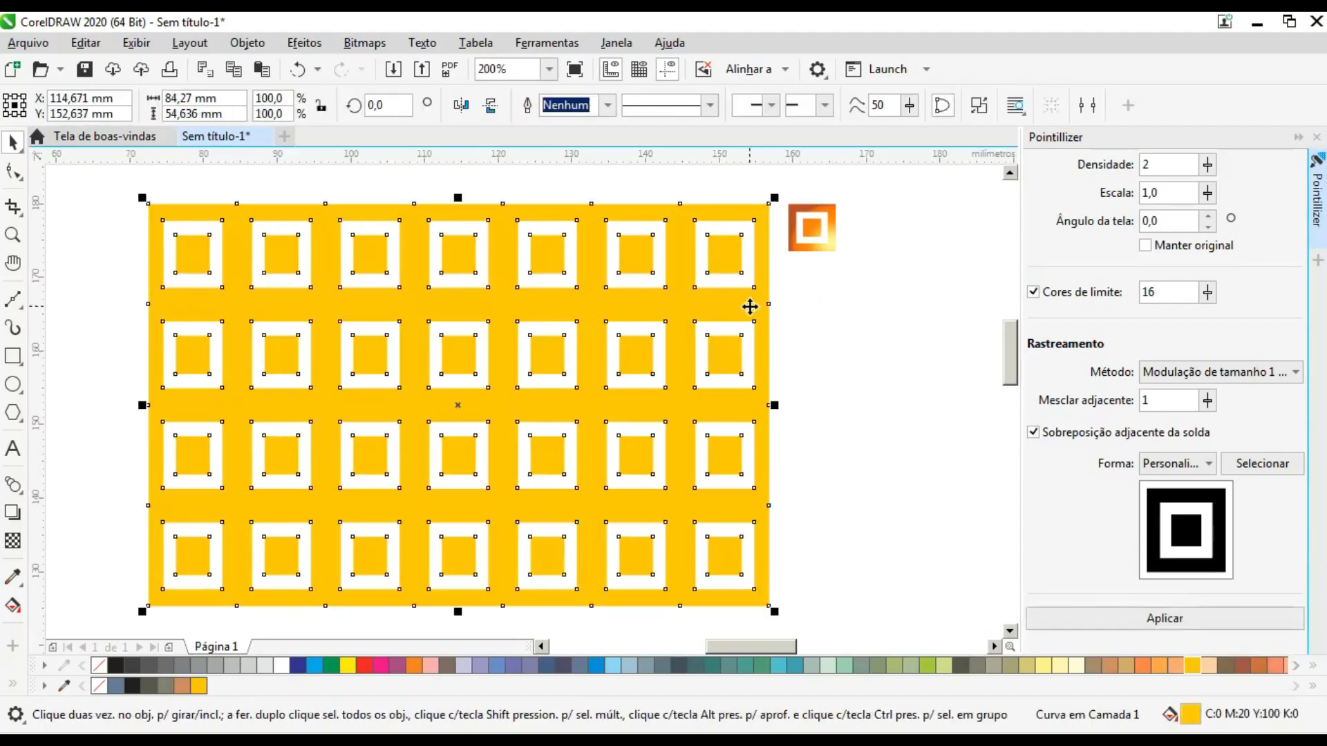
{"action": "left_click", "coordinate": [857, 307]}
{"action": "left_click", "coordinate": [737, 308]}
{"action": "left_click", "coordinate": [1259, 666]}
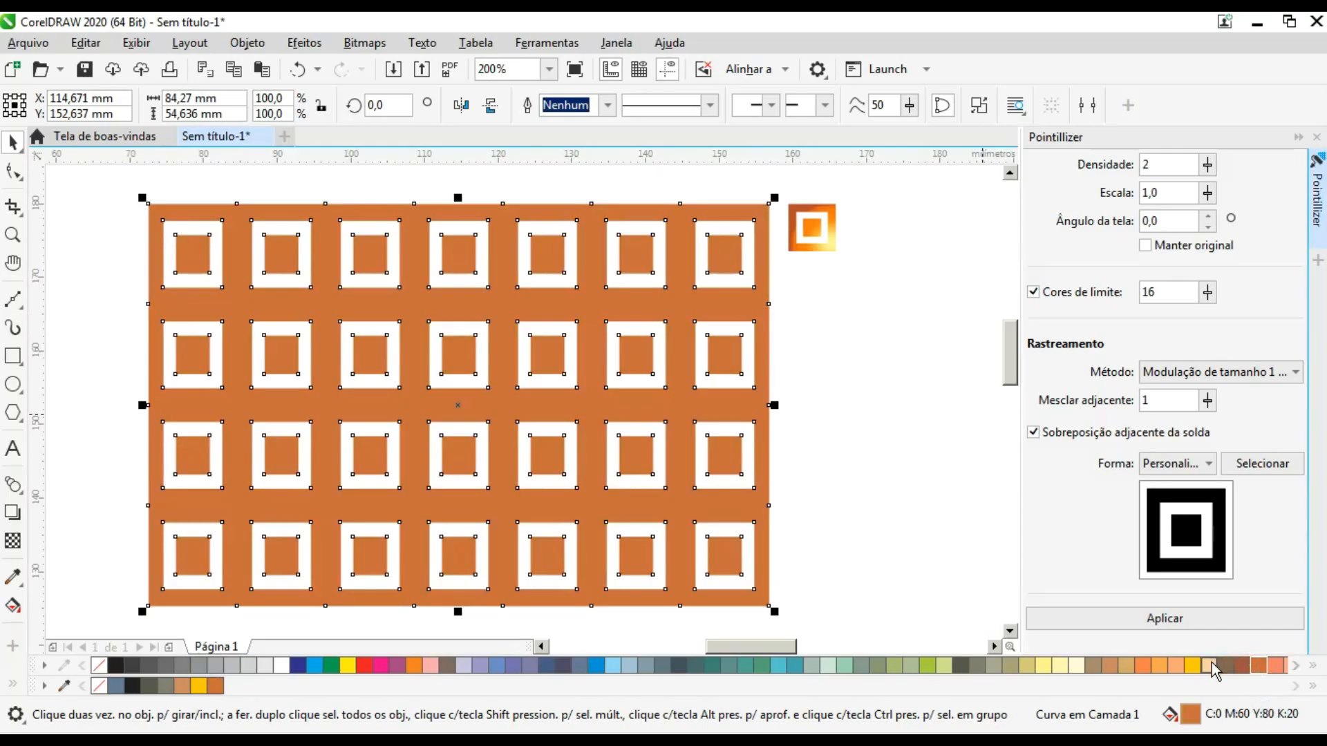
- Fill the square pattern with the Orange Gradient preset and deselect it
{"action": "left_click", "coordinate": [1210, 665]}
{"action": "left_click", "coordinate": [1194, 666]}
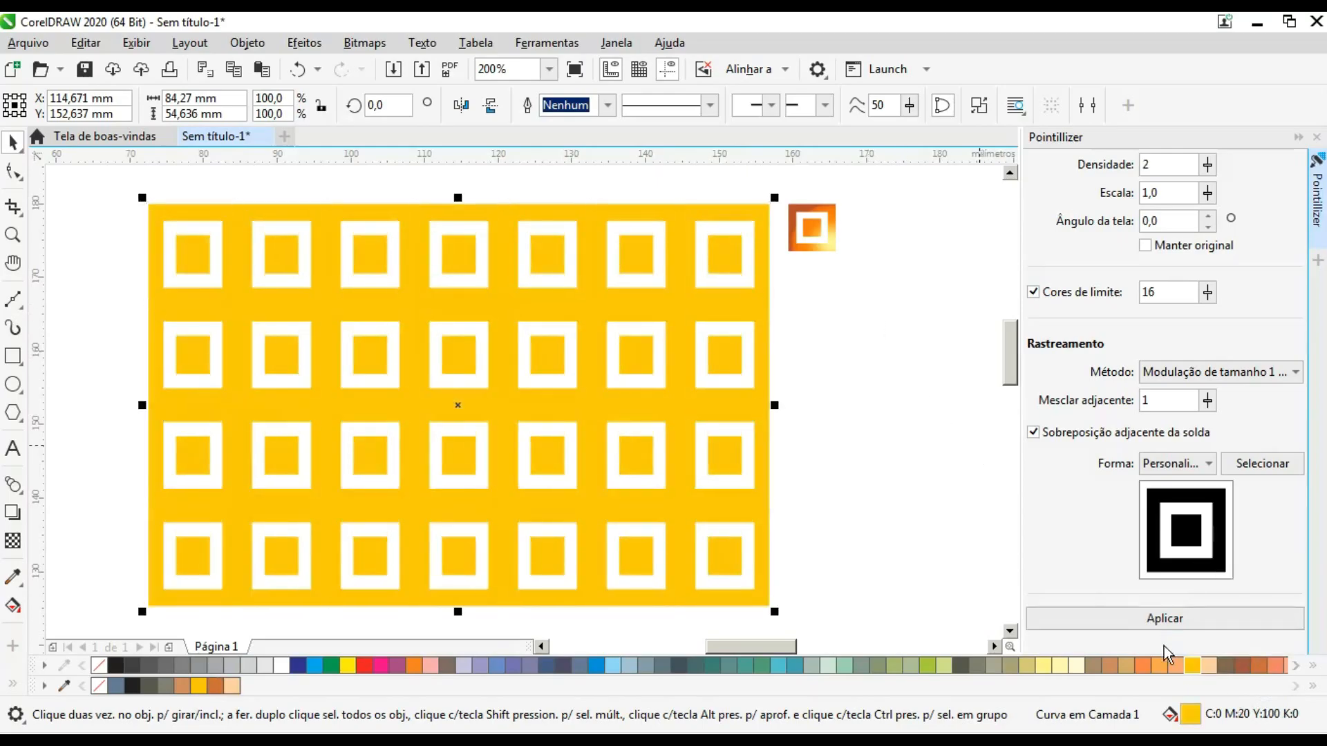
{"action": "double_click", "coordinate": [1191, 715]}
{"action": "left_click", "coordinate": [430, 200]}
{"action": "left_click", "coordinate": [420, 136]}
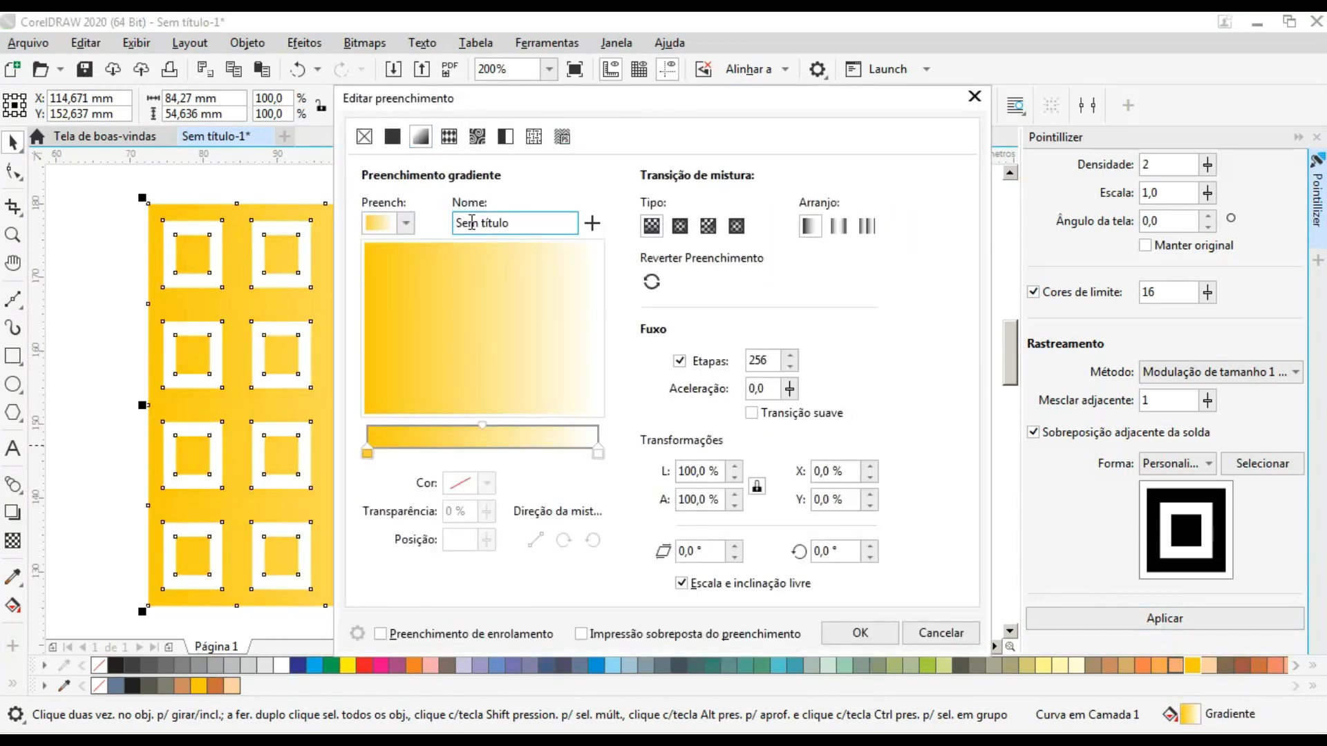
{"action": "left_click", "coordinate": [411, 224]}
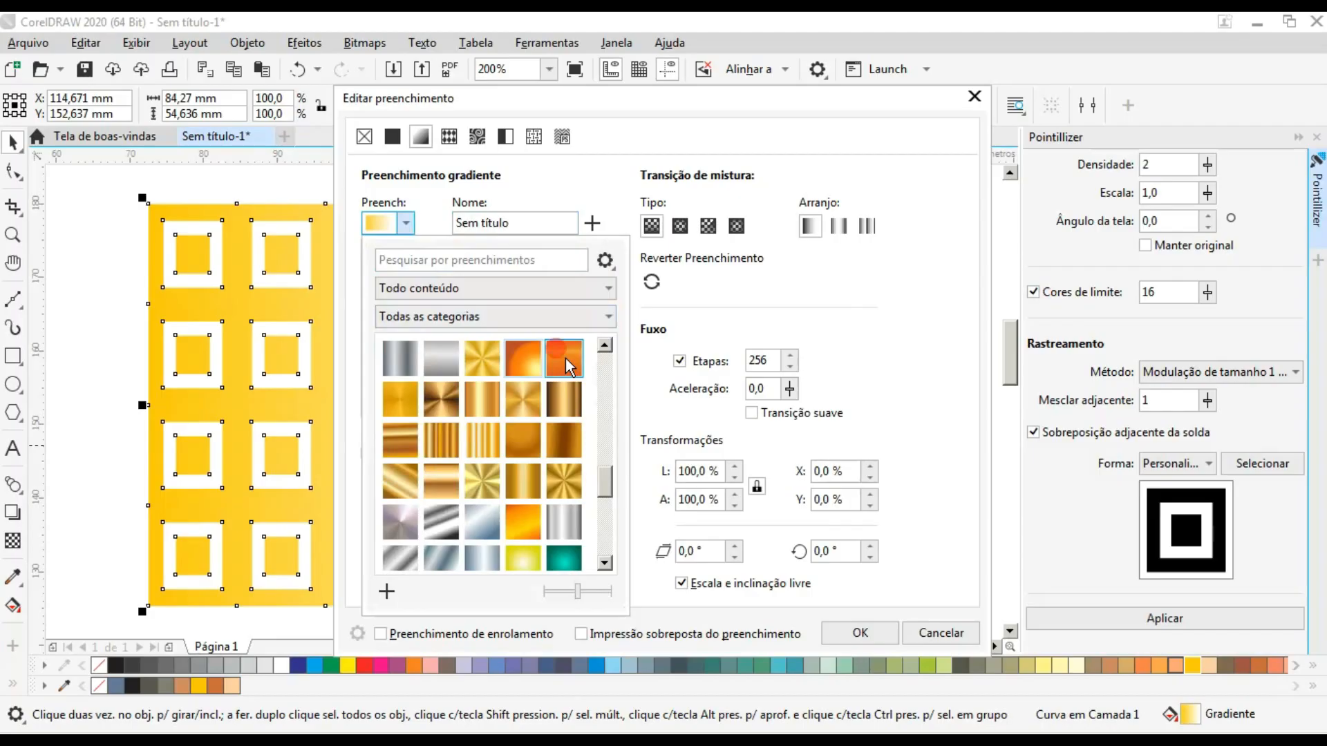
{"action": "left_click", "coordinate": [569, 364]}
{"action": "left_click", "coordinate": [708, 108]}
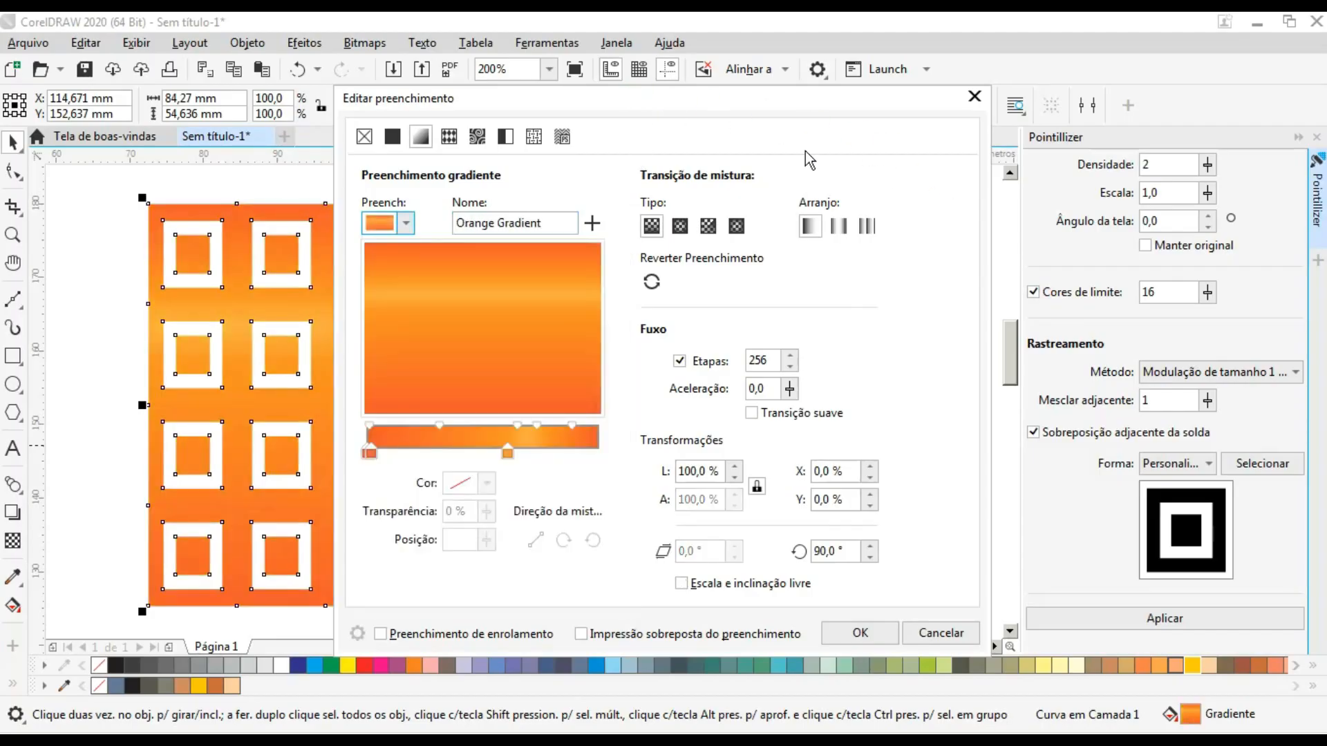
{"action": "left_click_drag", "start_coordinate": [679, 112], "coordinate": [1047, 155]}
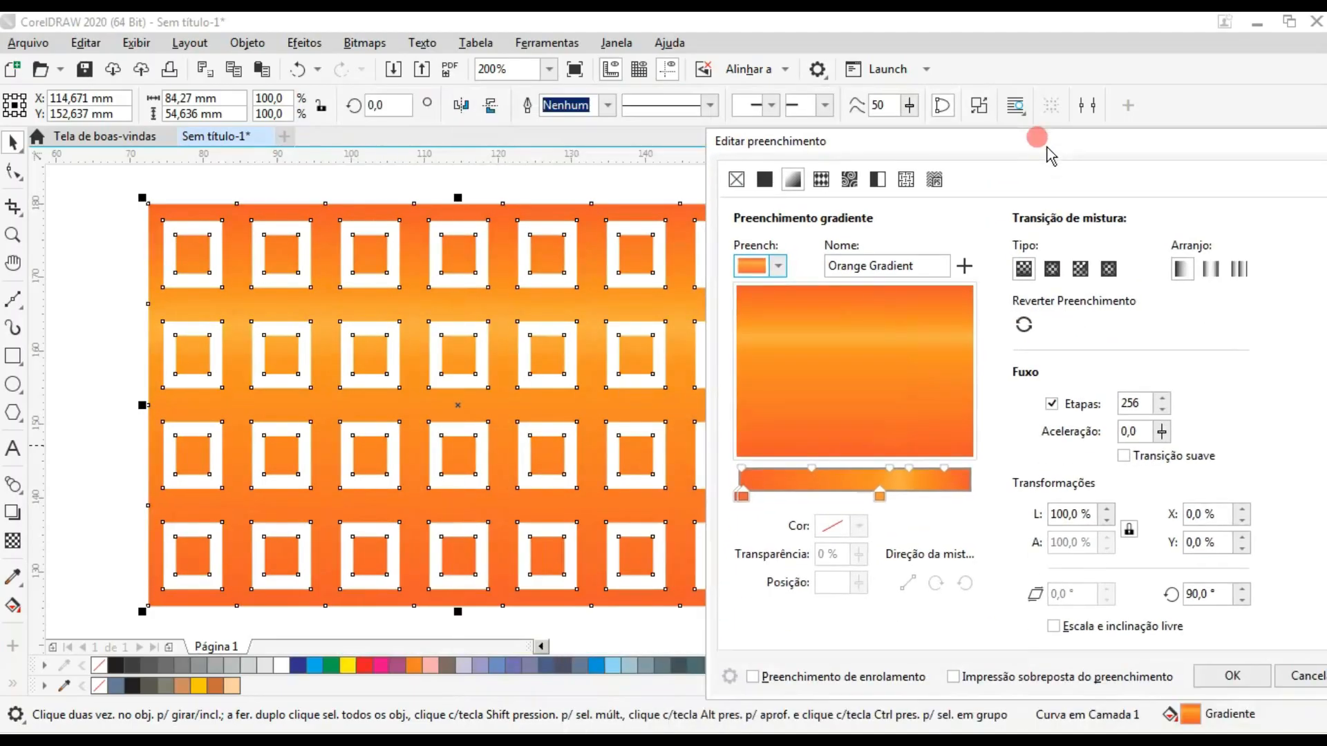
{"action": "left_click", "coordinate": [1232, 677]}
{"action": "left_click", "coordinate": [872, 254]}
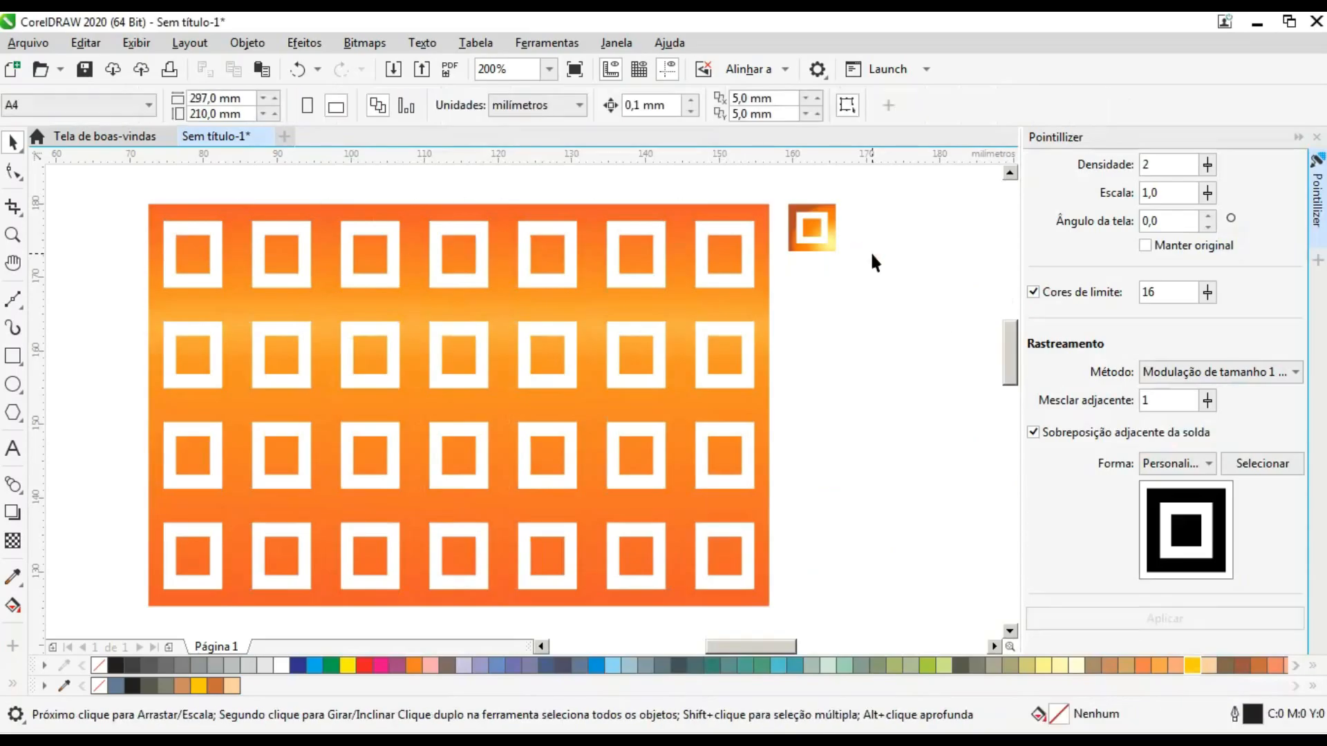
- Undo the pattern's recolouring and the Pointillizer effect to restore the plain dark rectangle
{"action": "key", "text": "ctrl+z"}
{"action": "key", "text": "ctrl+z"}
{"action": "key", "text": "ctrl+shift+z"}
{"action": "key", "text": "ctrl+z"}
{"action": "key", "text": "ctrl+z"}
{"action": "key", "text": "ctrl+z"}
- Rotate the small gradient motif 45° and scale it to about 7 mm wide beside the rectangle's upper right corner
{"action": "left_click_drag", "start_coordinate": [919, 194], "coordinate": [788, 272]}
{"action": "scroll", "coordinate": [805, 227], "scroll_direction": "up", "scroll_amount": 2}
{"action": "left_click", "coordinate": [369, 110]}
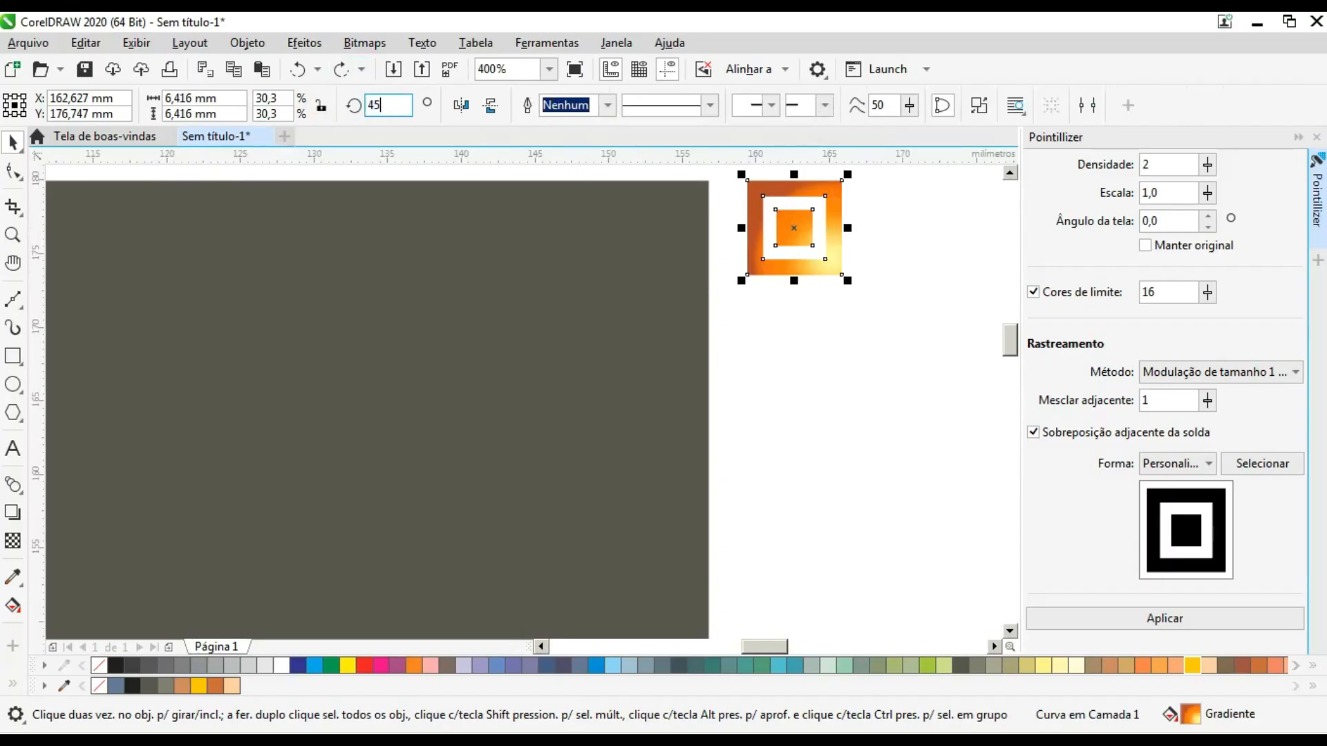
{"action": "key", "text": "Return"}
{"action": "left_click_drag", "start_coordinate": [839, 228], "coordinate": [853, 333]}
{"action": "left_click_drag", "start_coordinate": [880, 261], "coordinate": [843, 276]}
{"action": "left_click_drag", "start_coordinate": [798, 332], "coordinate": [778, 229]}
- Pick the rotated motif as the custom Pointillizer shape and apply the effect to the dark rectangle
{"action": "left_click", "coordinate": [1258, 463]}
{"action": "left_click", "coordinate": [812, 247]}
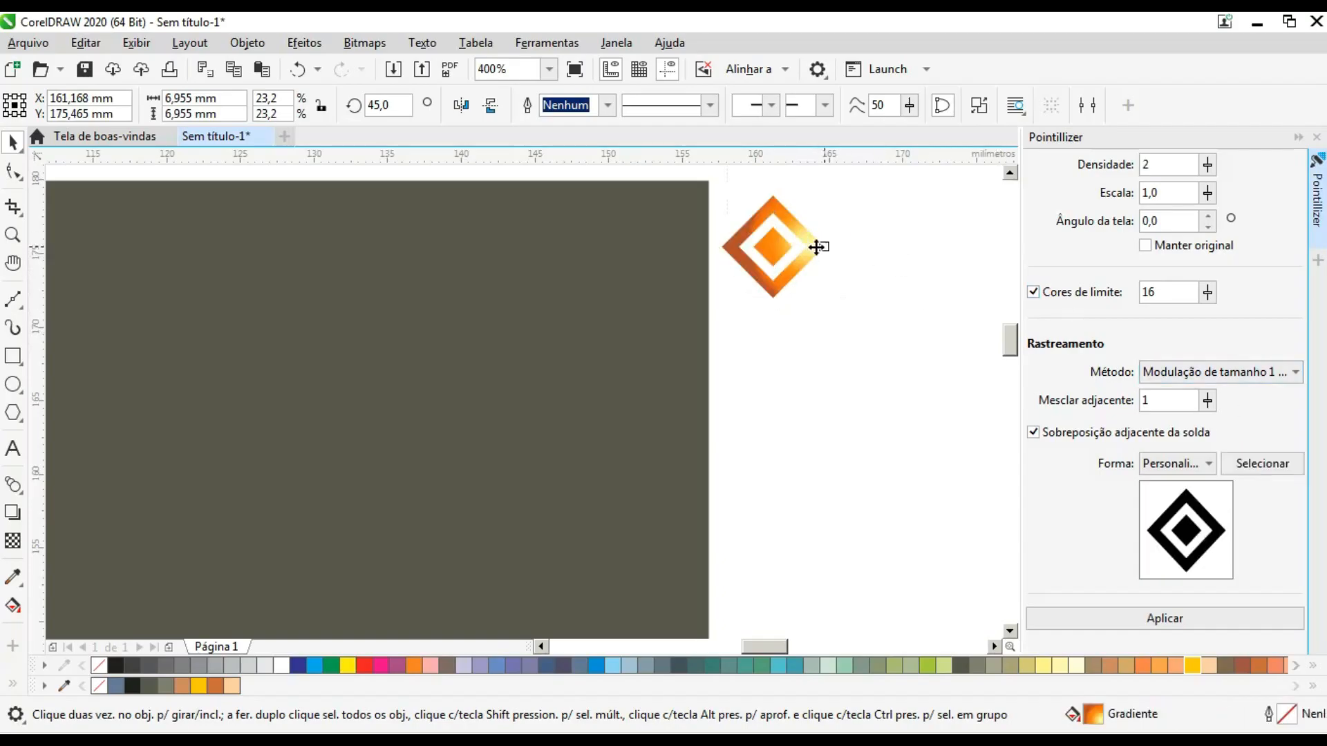
{"action": "scroll", "coordinate": [876, 265], "scroll_direction": "down", "scroll_amount": 3}
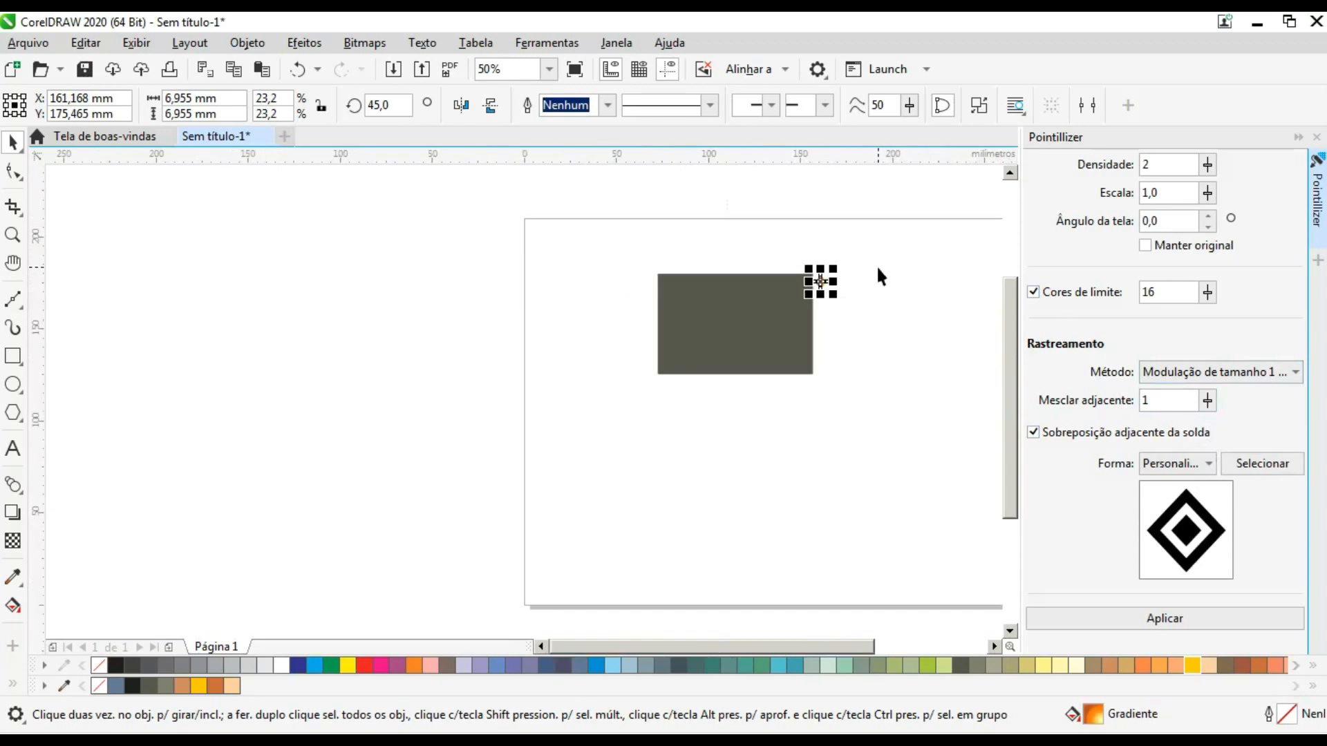
{"action": "scroll", "coordinate": [774, 308], "scroll_direction": "up", "scroll_amount": 2}
{"action": "scroll", "coordinate": [774, 308], "scroll_direction": "down", "scroll_amount": 1}
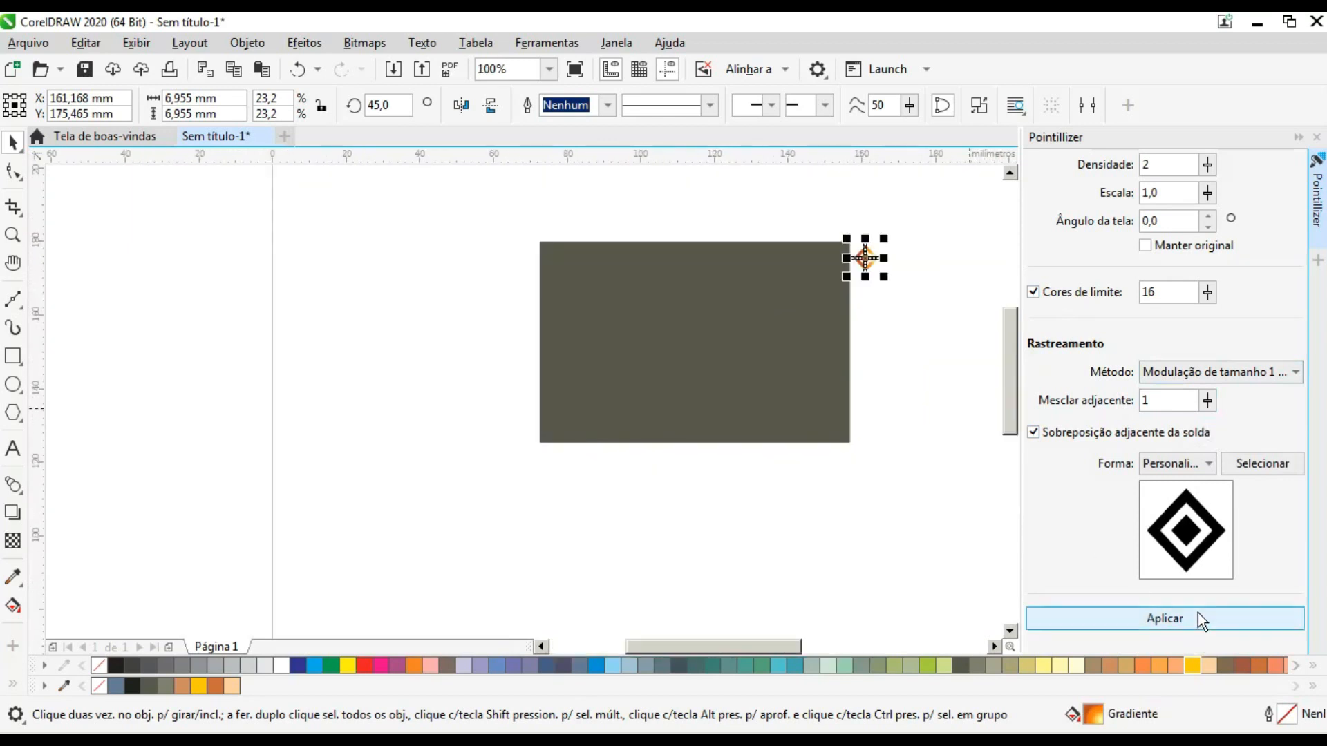
{"action": "left_click", "coordinate": [769, 325]}
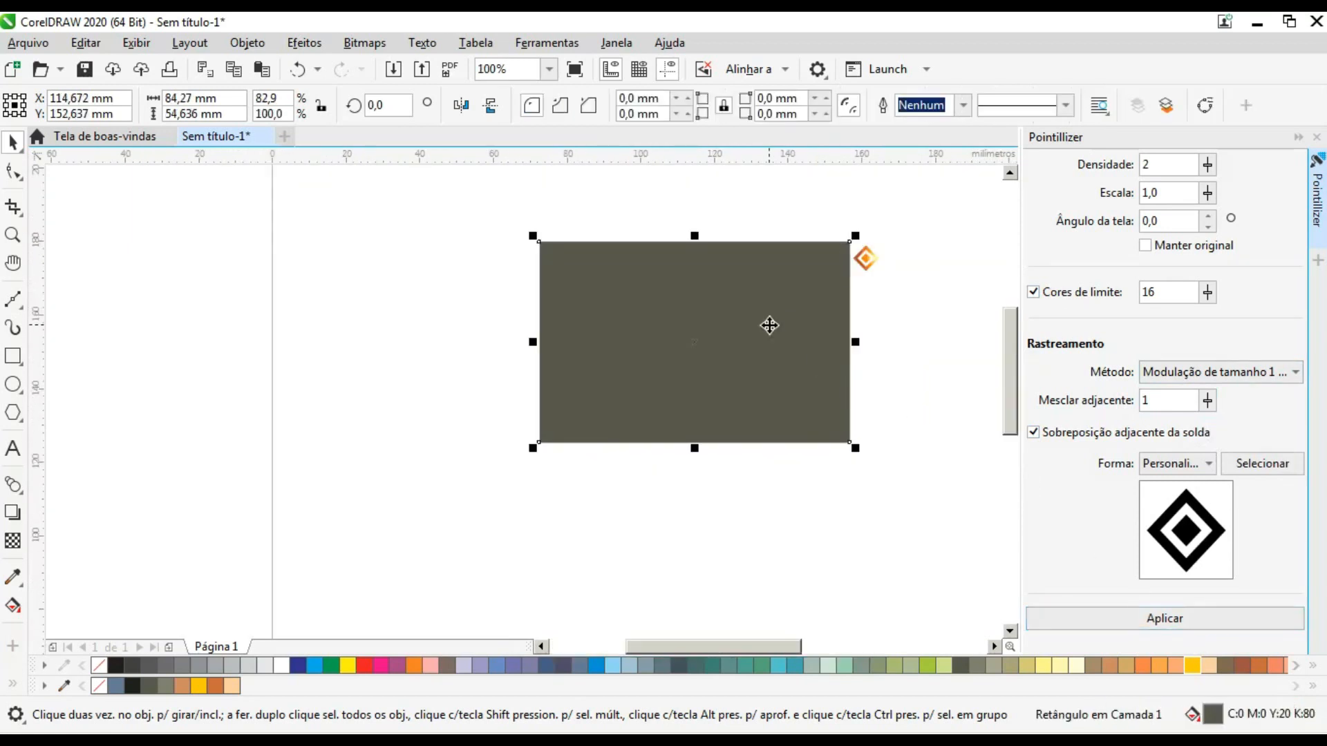
{"action": "left_click", "coordinate": [1183, 620]}
{"action": "scroll", "coordinate": [739, 283], "scroll_direction": "up", "scroll_amount": 1}
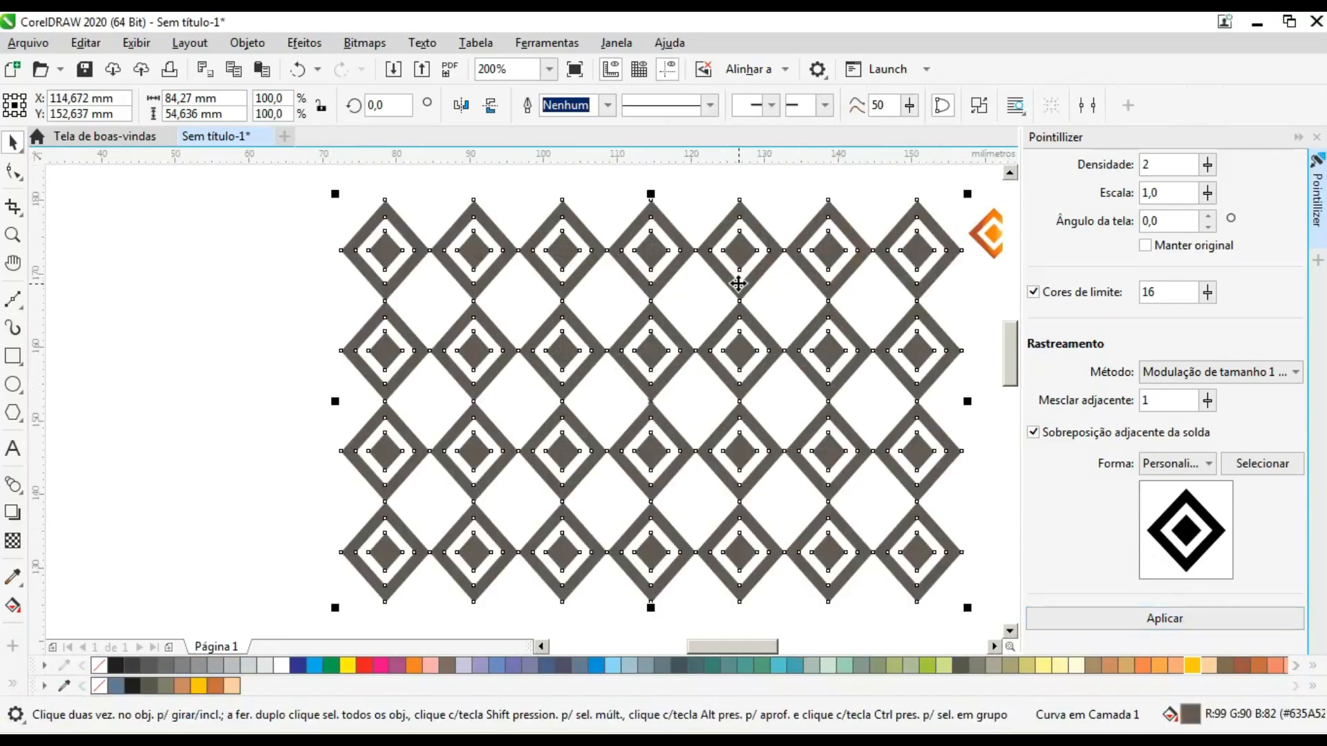
{"action": "scroll", "coordinate": [711, 282], "scroll_direction": "down", "scroll_amount": 1}
{"action": "scroll", "coordinate": [711, 283], "scroll_direction": "up", "scroll_amount": 1}
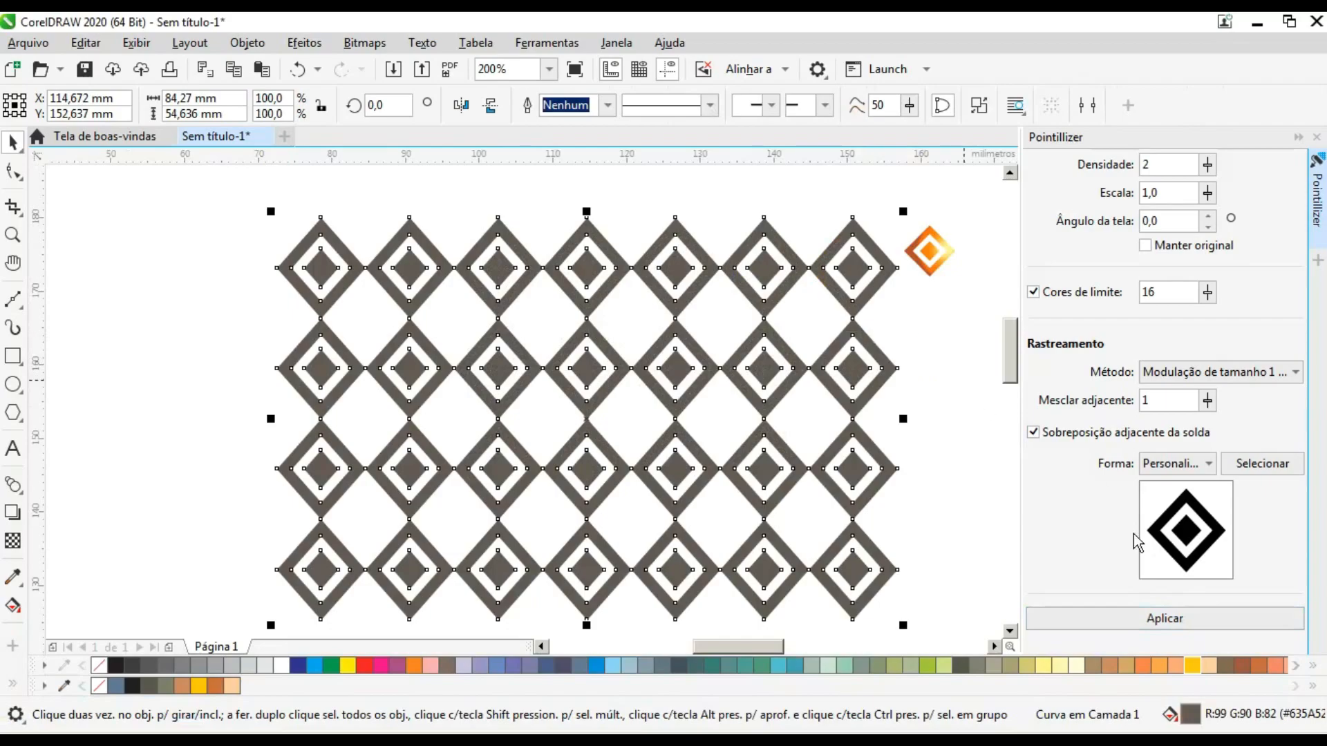
- Fill the diamond pattern with the Orange Gradient preset
{"action": "left_click", "coordinate": [1192, 665]}
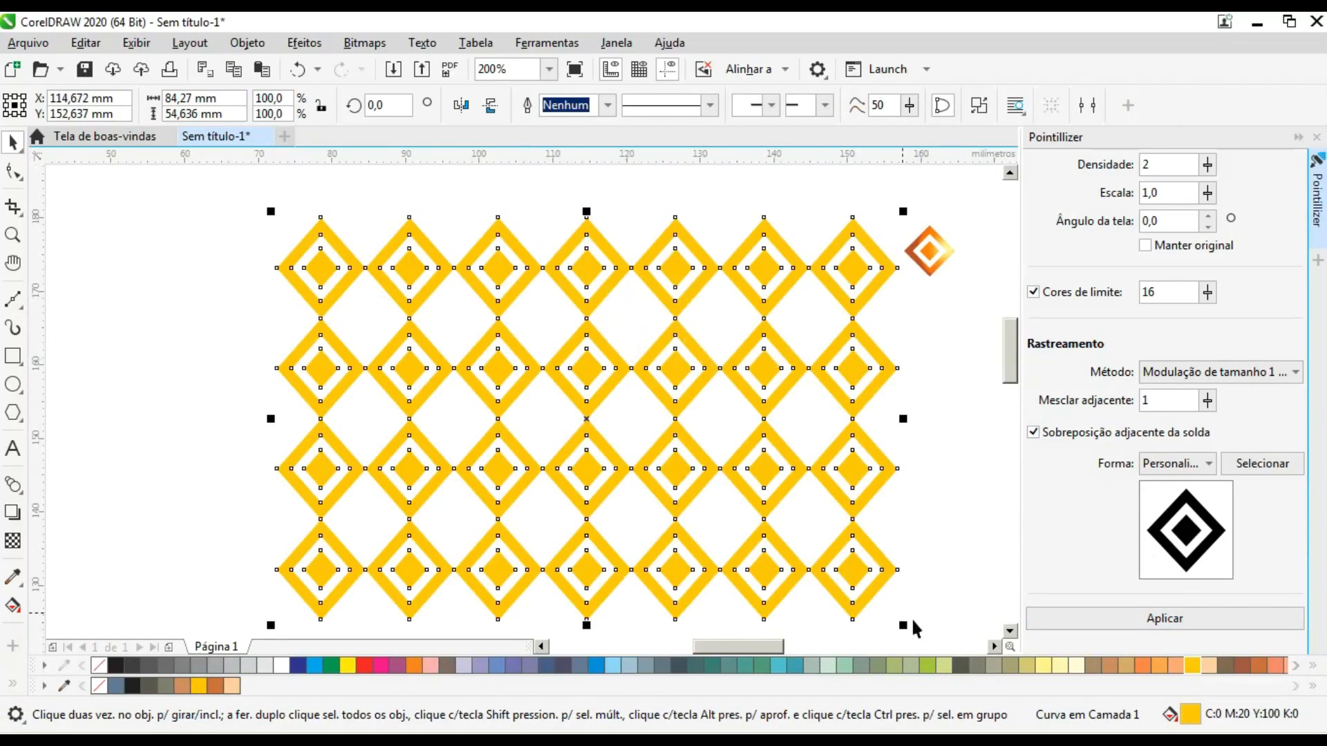
{"action": "double_click", "coordinate": [1190, 713]}
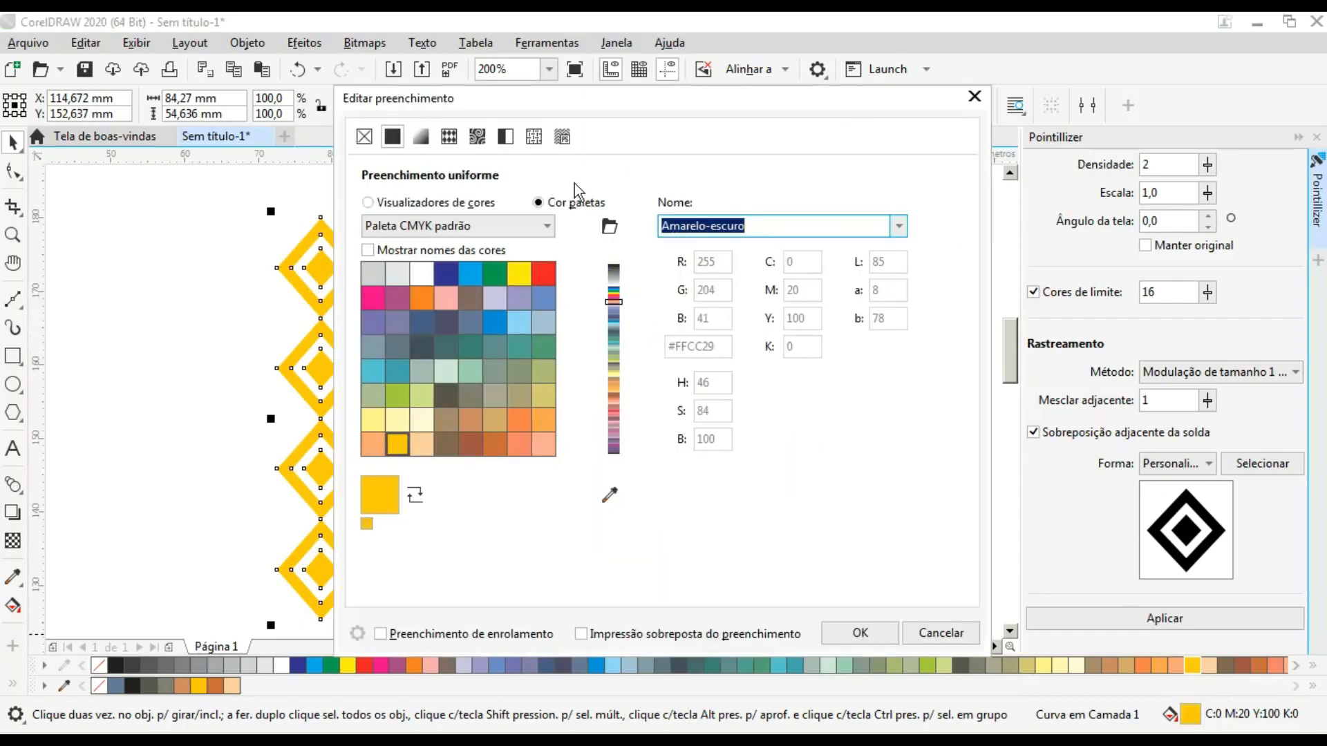
{"action": "left_click", "coordinate": [439, 205]}
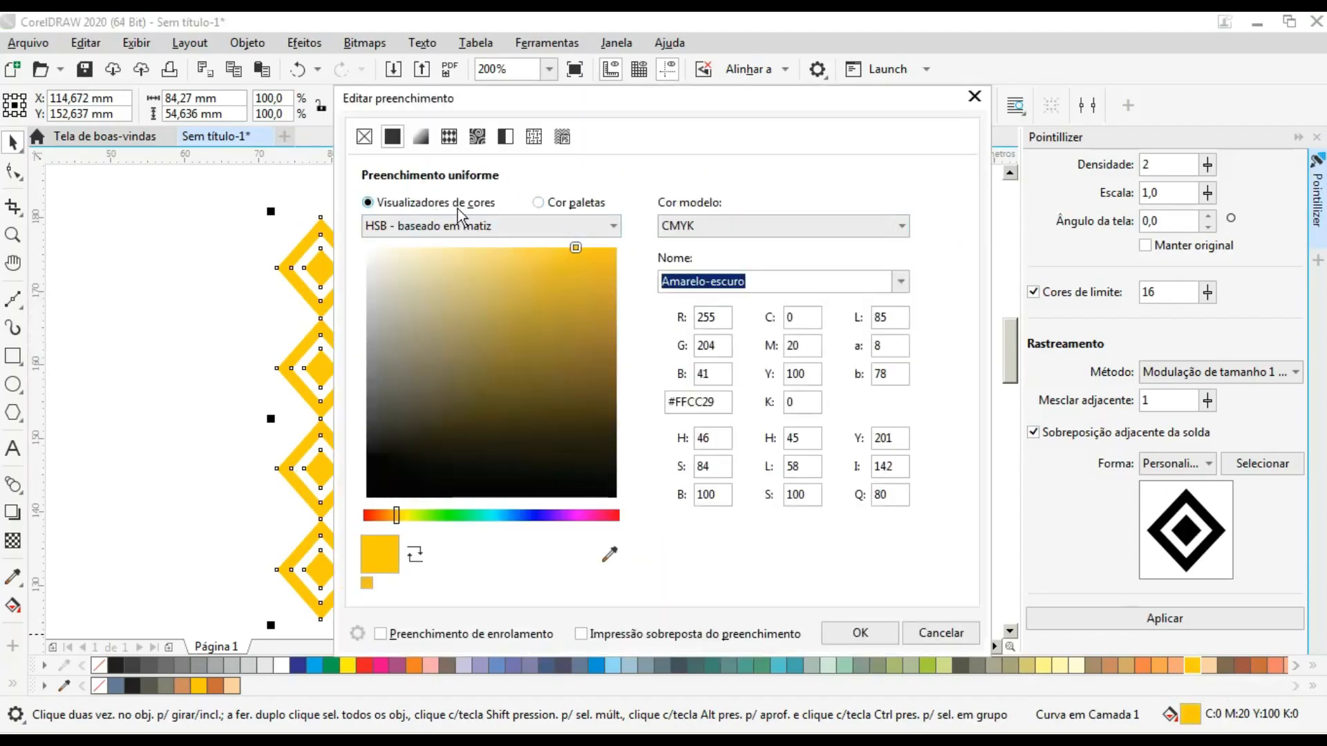
{"action": "left_click", "coordinate": [421, 138]}
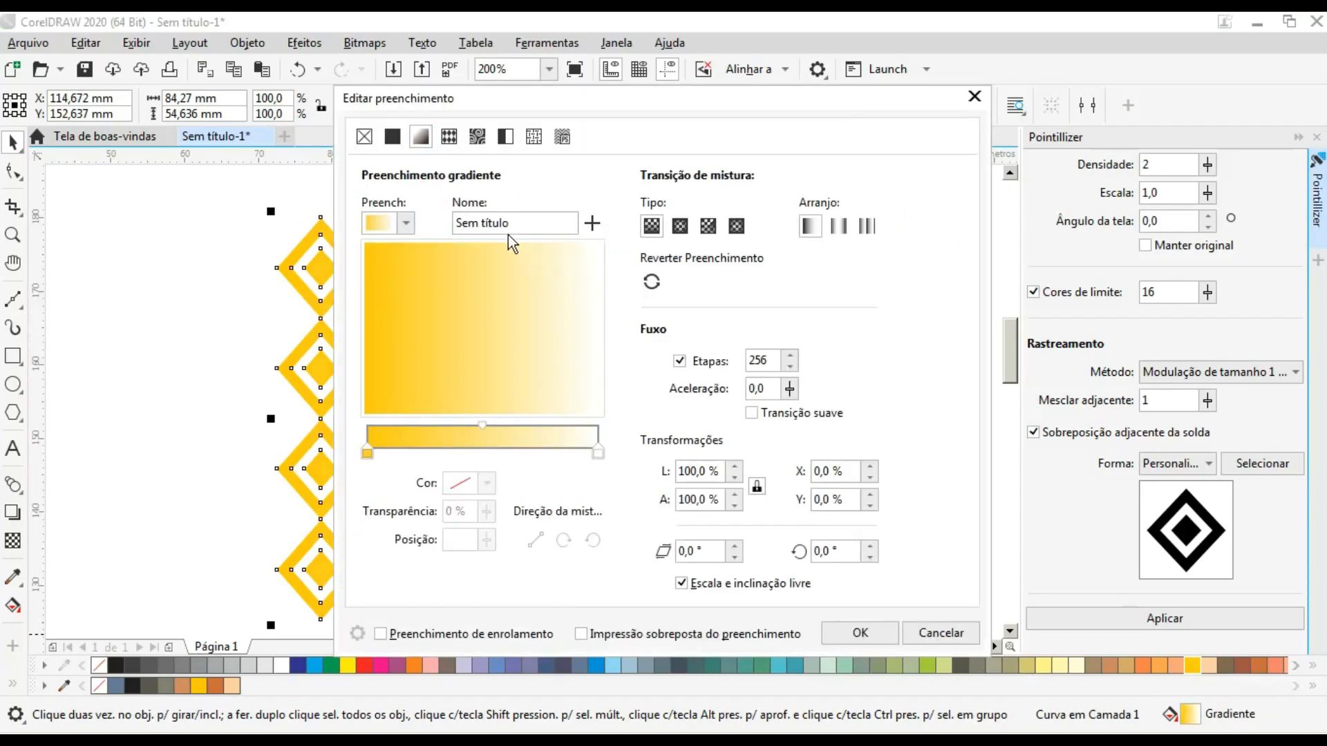
{"action": "left_click", "coordinate": [411, 221]}
{"action": "left_click", "coordinate": [563, 357]}
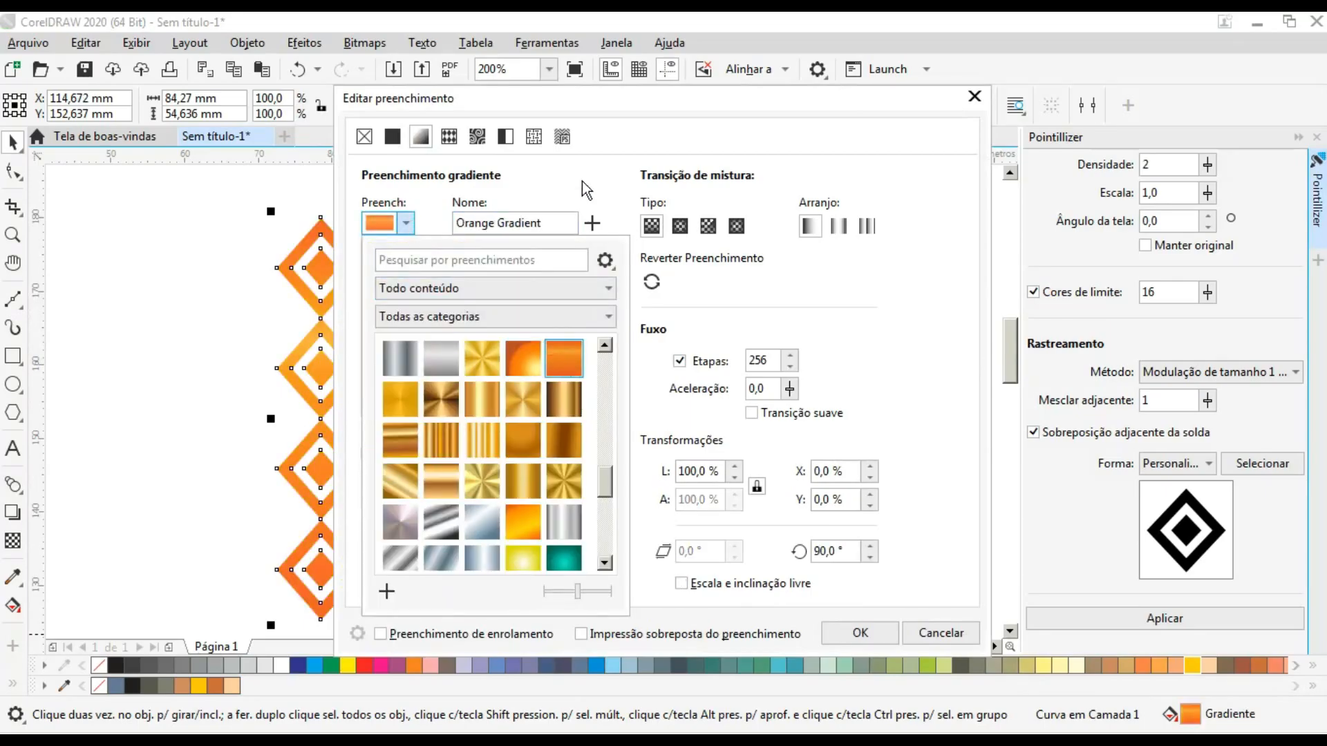
{"action": "left_click", "coordinate": [883, 122]}
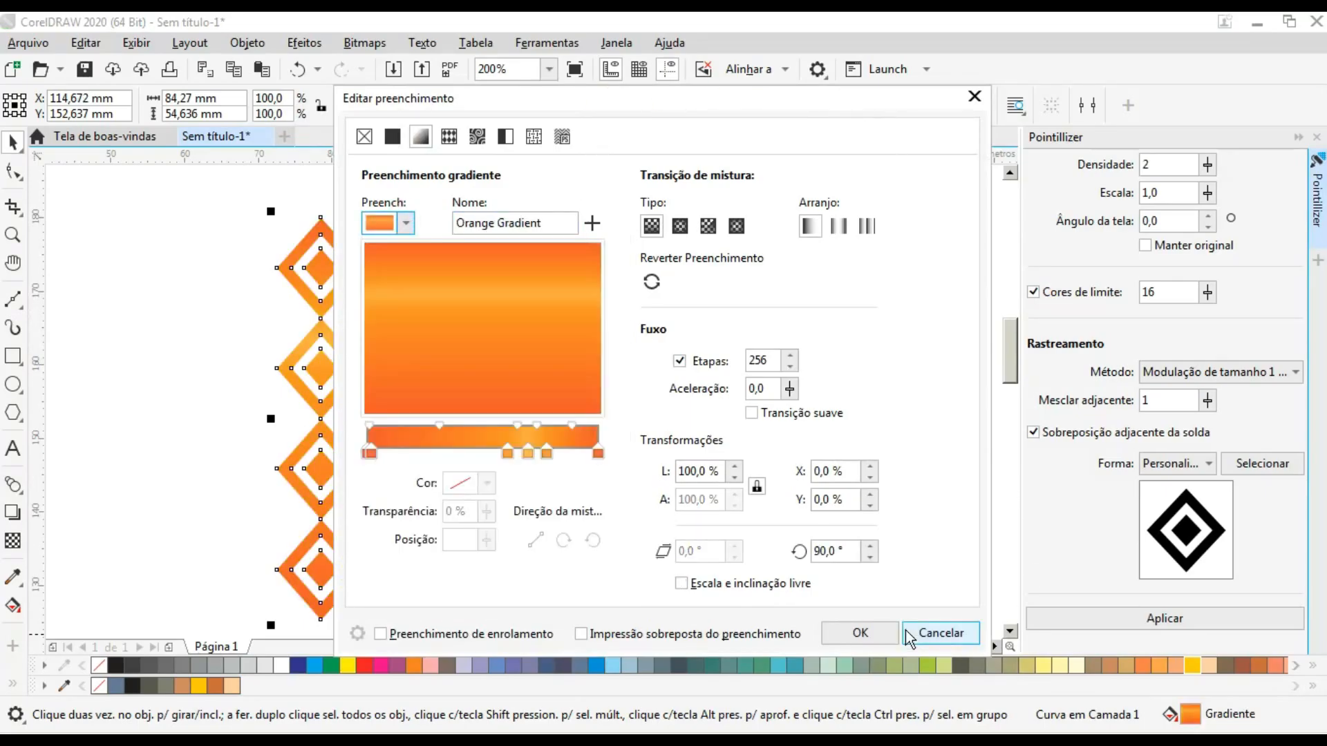
{"action": "left_click", "coordinate": [857, 632]}
- Widen the diamond pattern to about 100 mm, scale it down to about 81 by 44 mm, and deselect it
{"action": "left_click", "coordinate": [849, 348]}
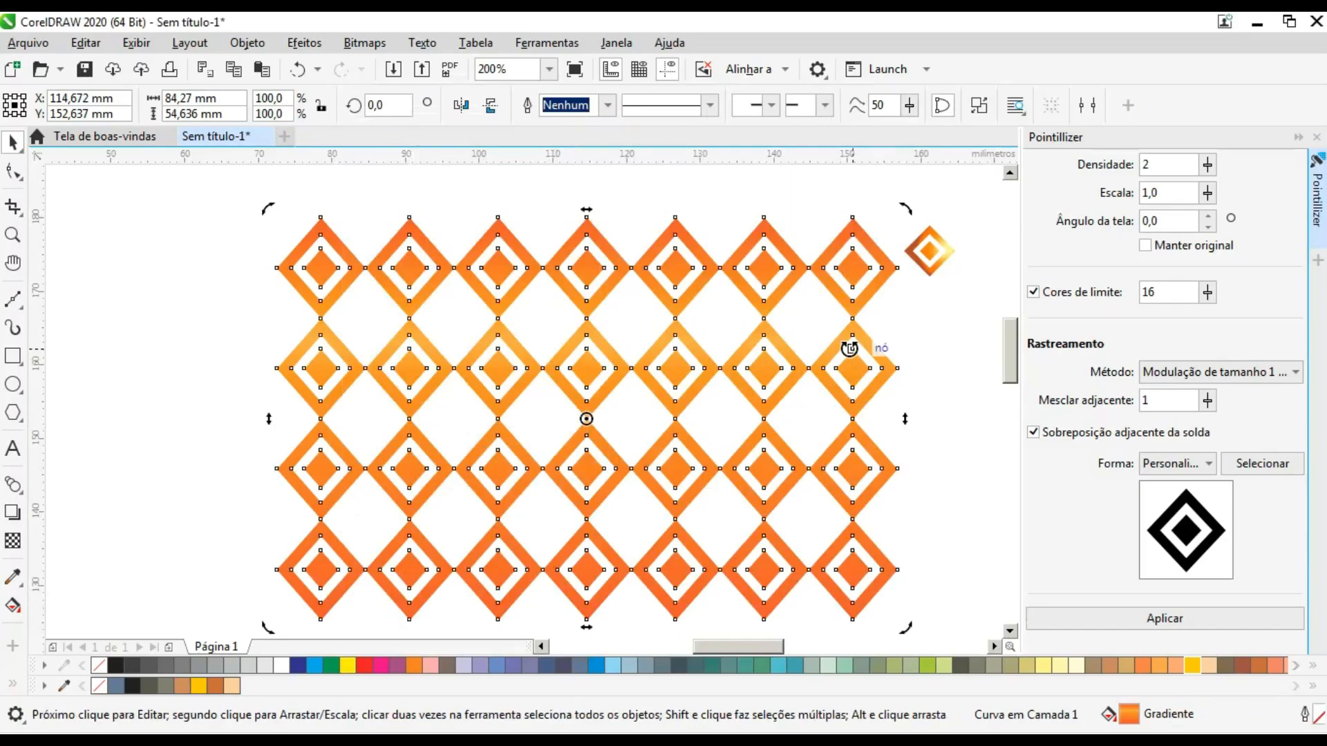
{"action": "left_click_drag", "start_coordinate": [269, 418], "coordinate": [186, 418]}
{"action": "left_click_drag", "start_coordinate": [905, 418], "coordinate": [938, 408]}
{"action": "left_click_drag", "start_coordinate": [898, 355], "coordinate": [865, 356]}
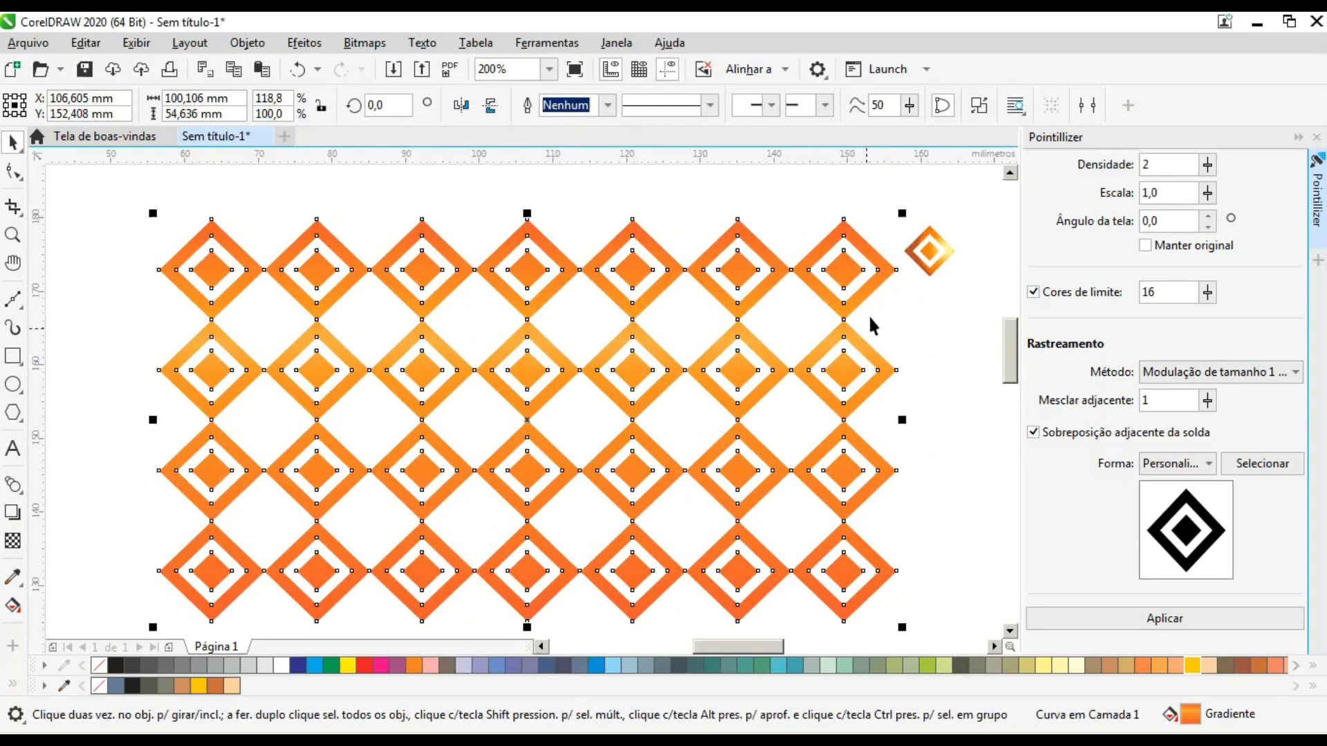
{"action": "left_click_drag", "start_coordinate": [901, 213], "coordinate": [824, 294]}
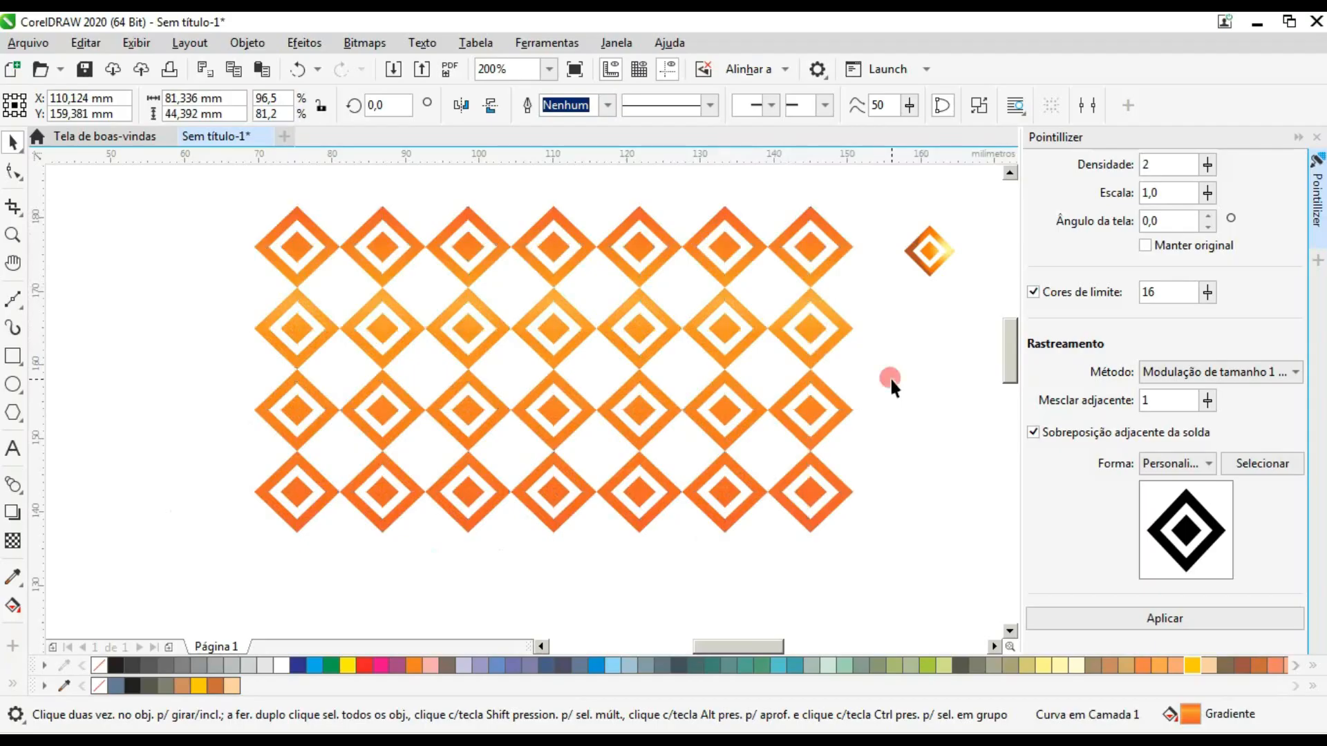
{"action": "left_click", "coordinate": [890, 379]}
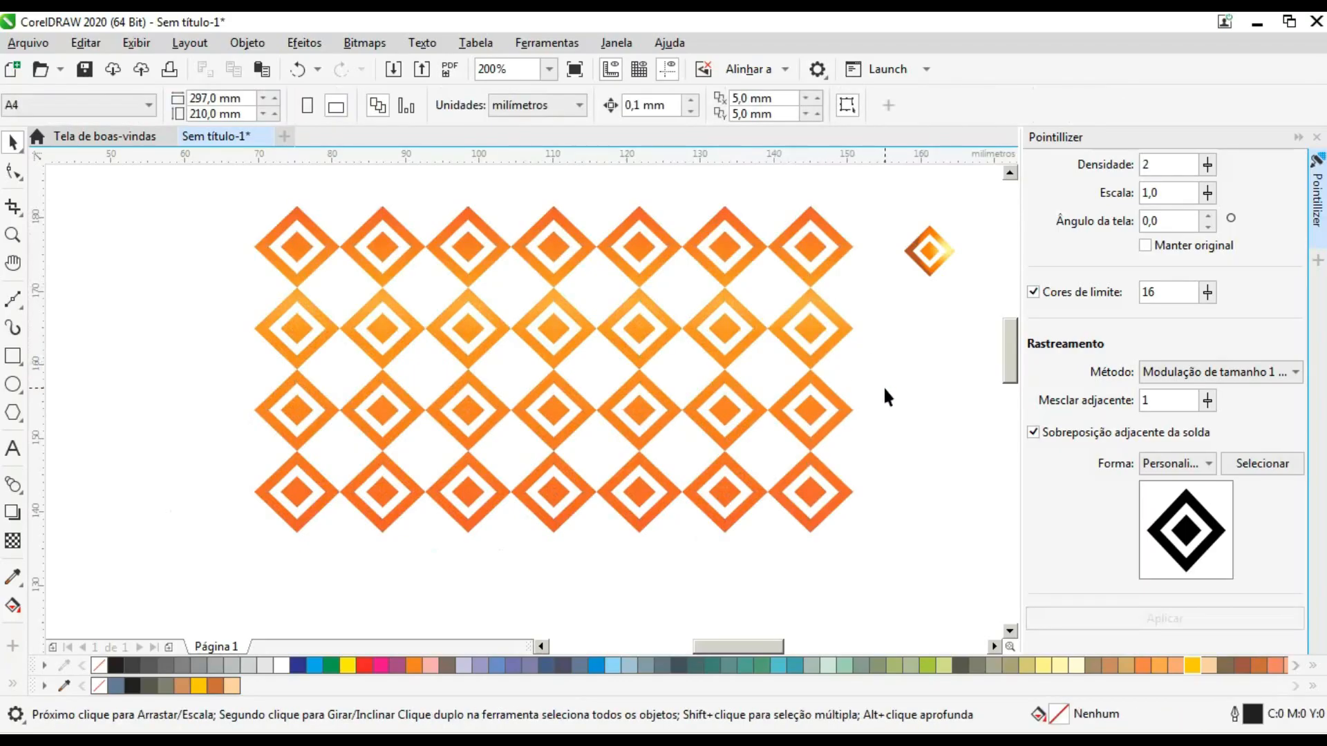